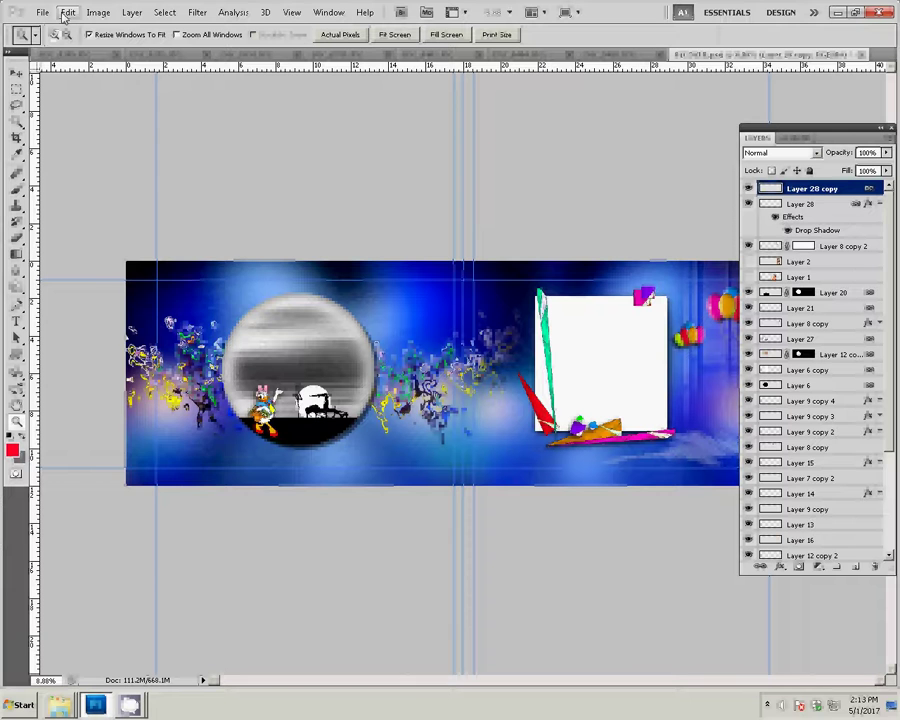
Step: Paste the copied family photo as a new layer and drag it to the banner's upper-left corner
click(67, 12)
mouse_move(90, 135)
click(268, 135)
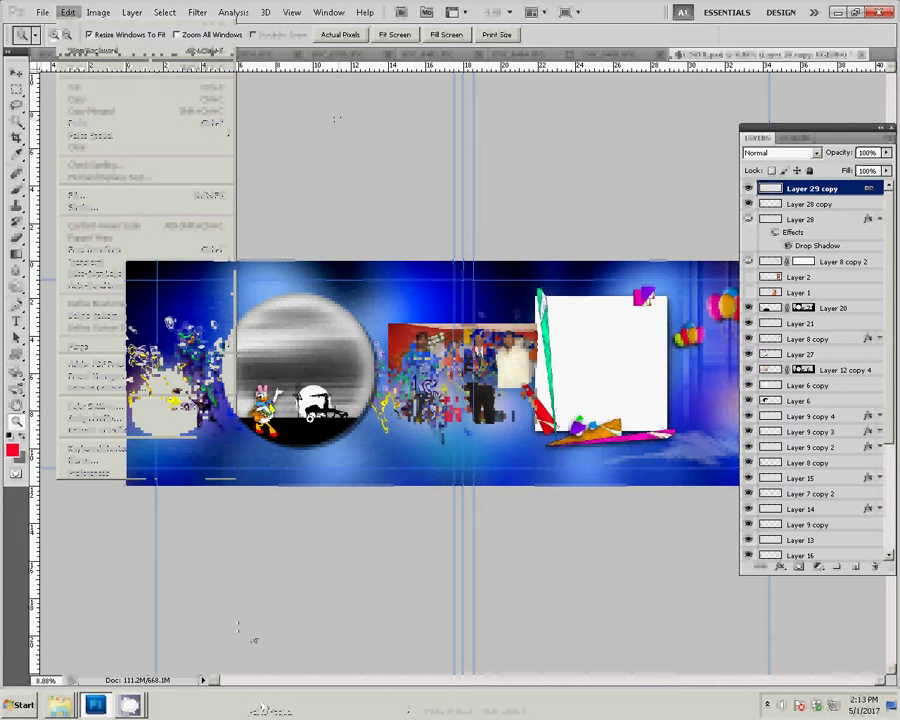
key(v)
drag(460, 370, 335, 360)
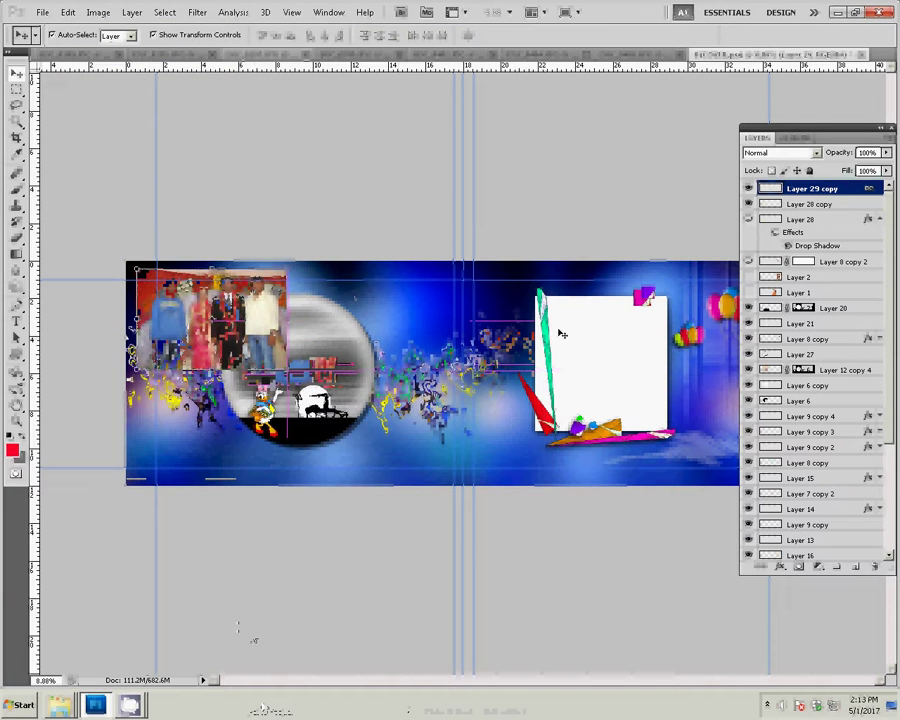
Step: Resize the DSC_0404.JPG photo to 8 inches wide
click(631, 58)
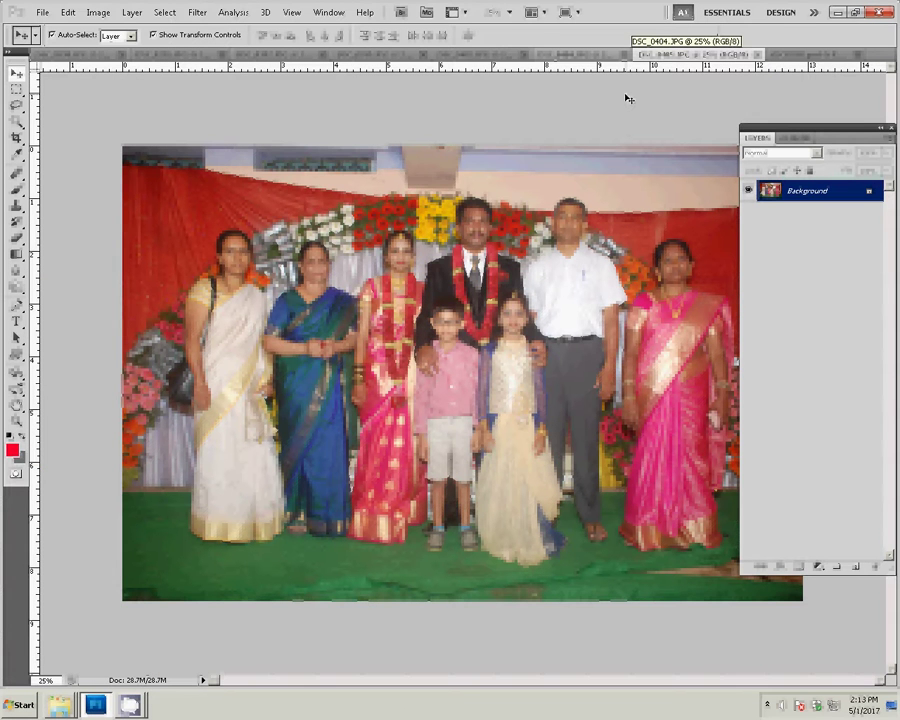
key(ctrl+alt+i)
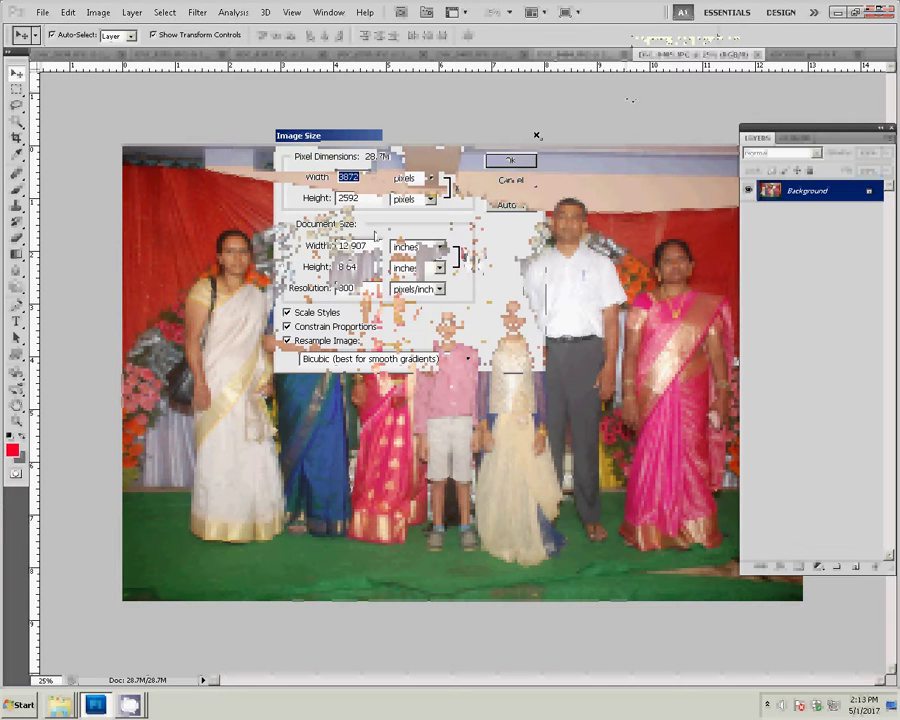
key(Tab)
key(Tab)
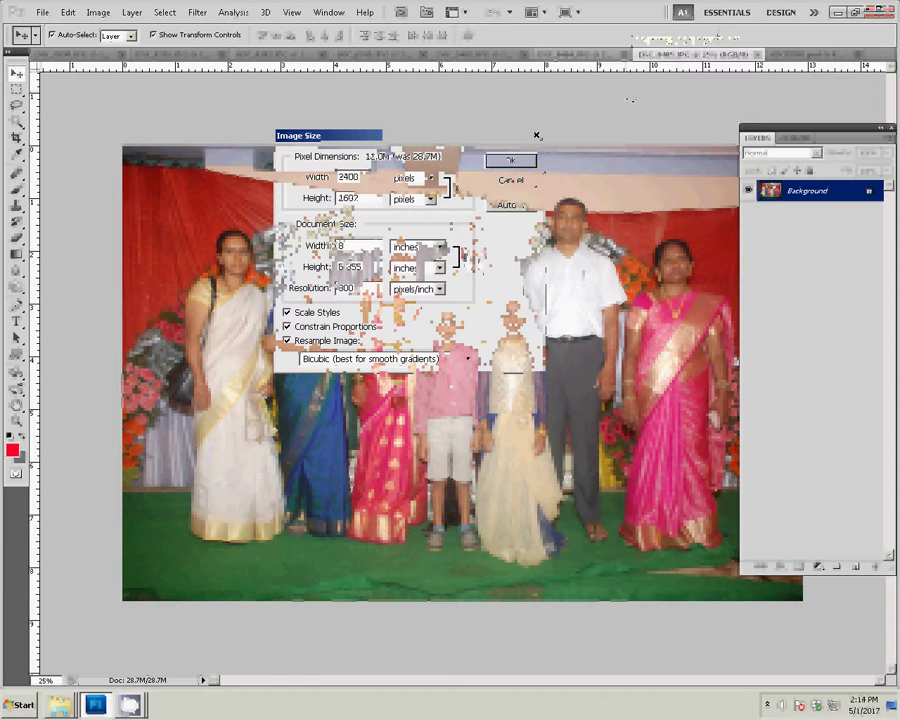
click(510, 160)
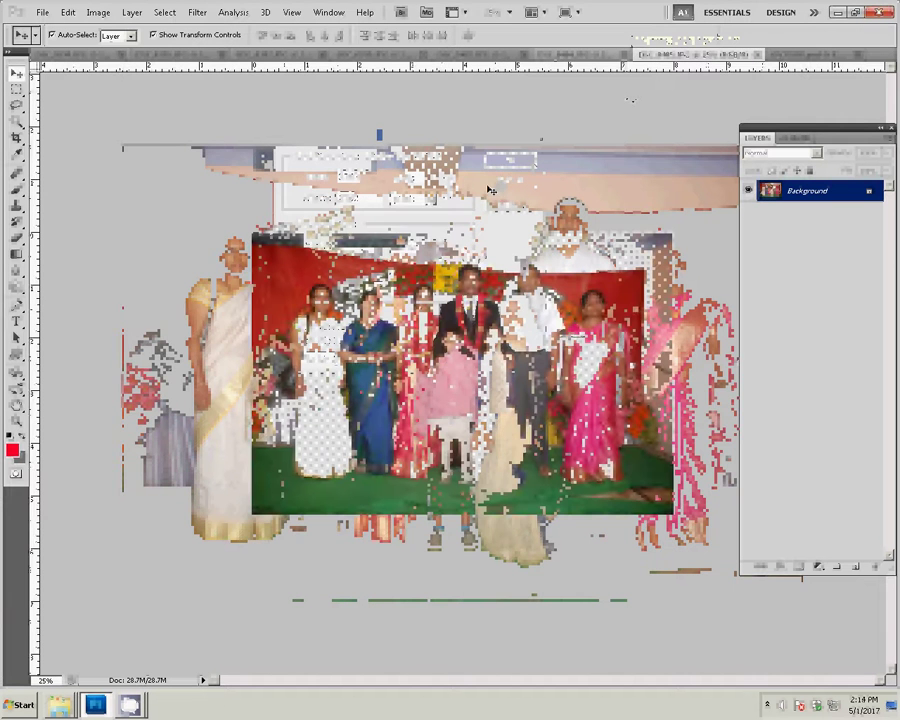
Step: Cut the whole photo, close DSC_0404.JPG unsaved, and paste it below the first photo
key(ctrl+a)
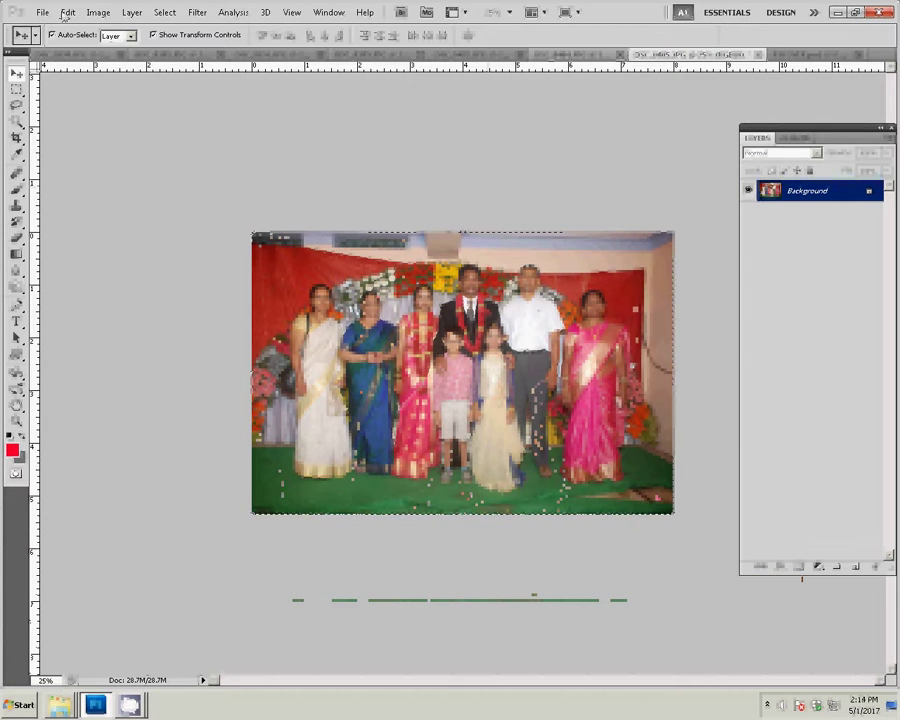
click(67, 12)
click(90, 87)
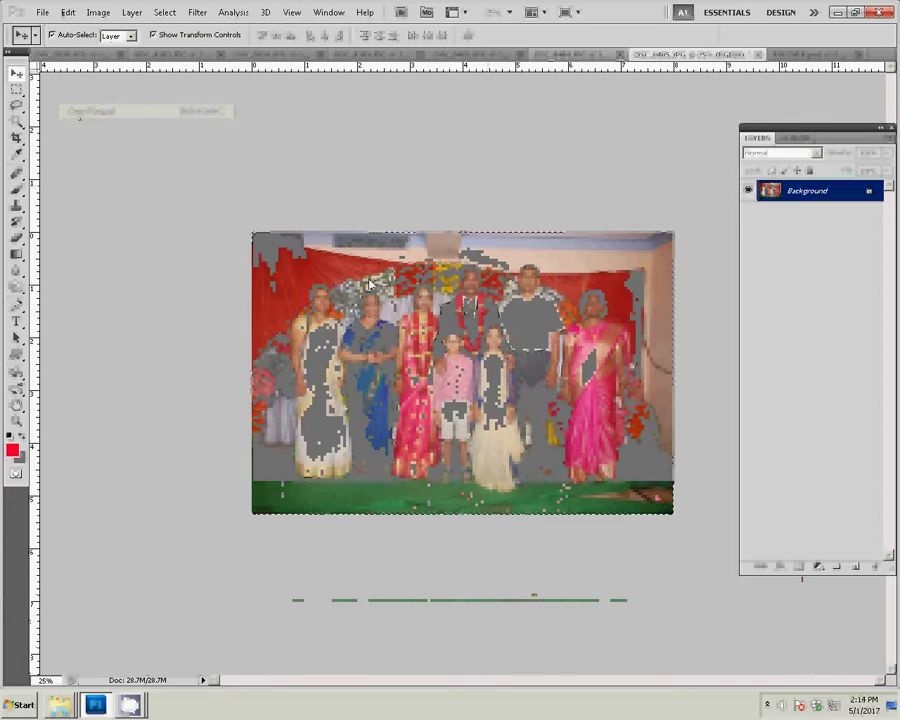
key(ctrl+w)
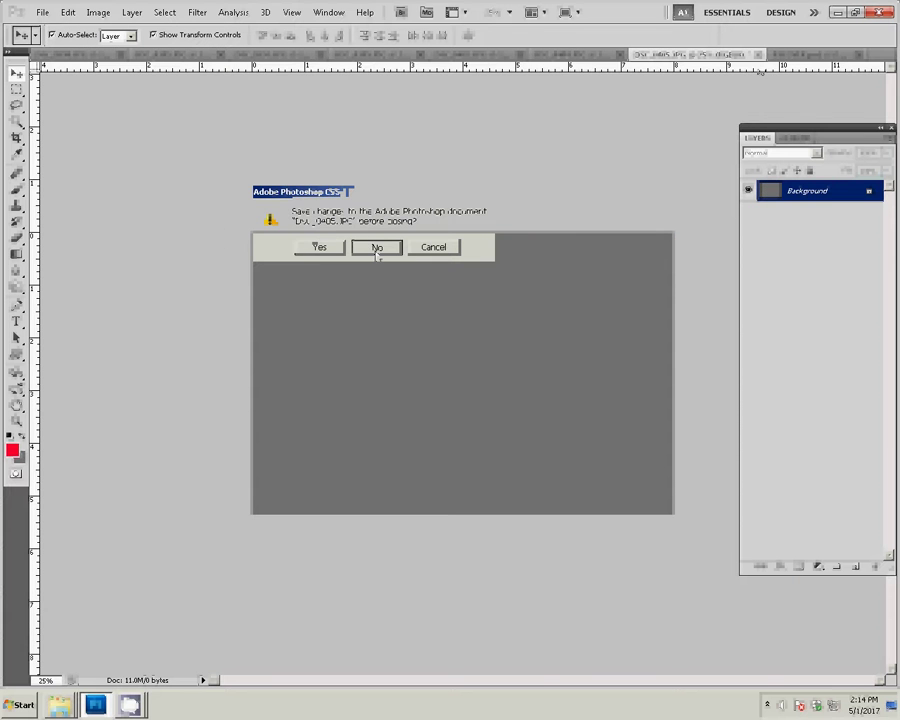
click(377, 248)
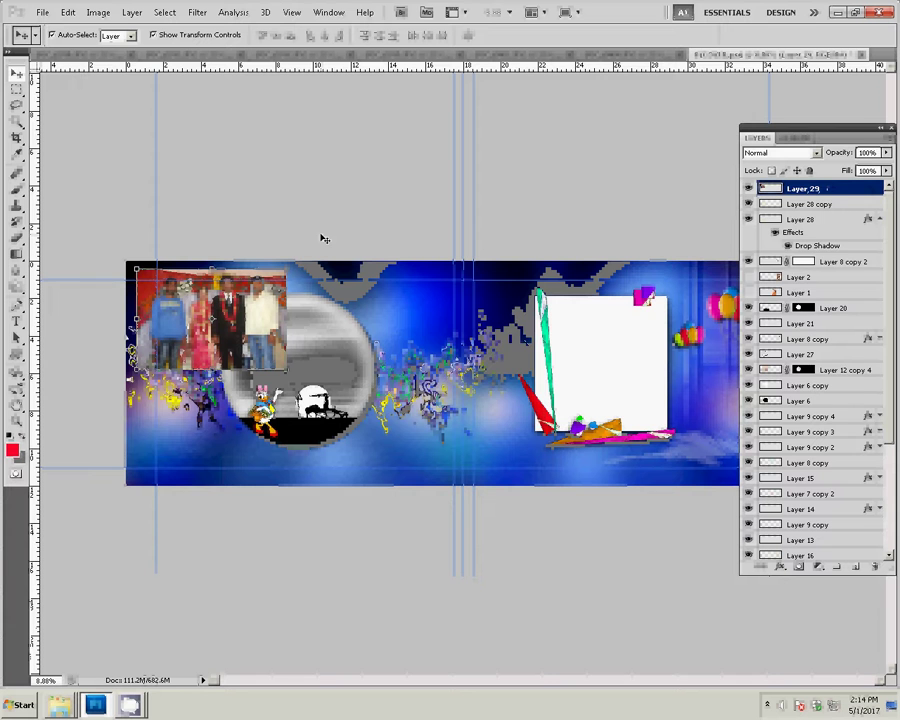
key(ctrl+v)
drag(437, 351, 183, 401)
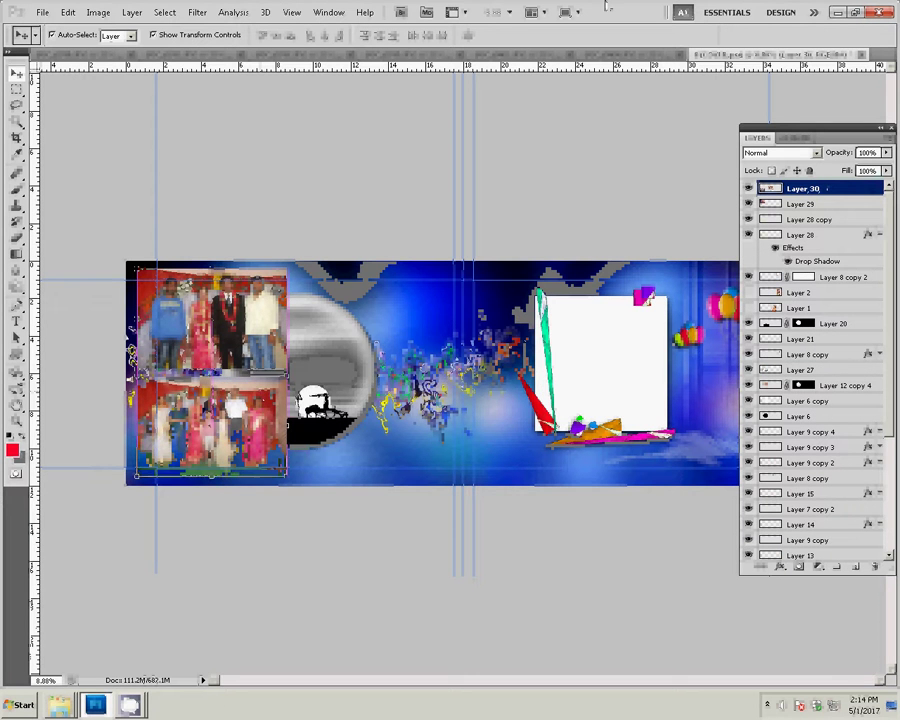
Step: Resize the seated-group wedding photo to 8 inches wide
key(ctrl+Tab)
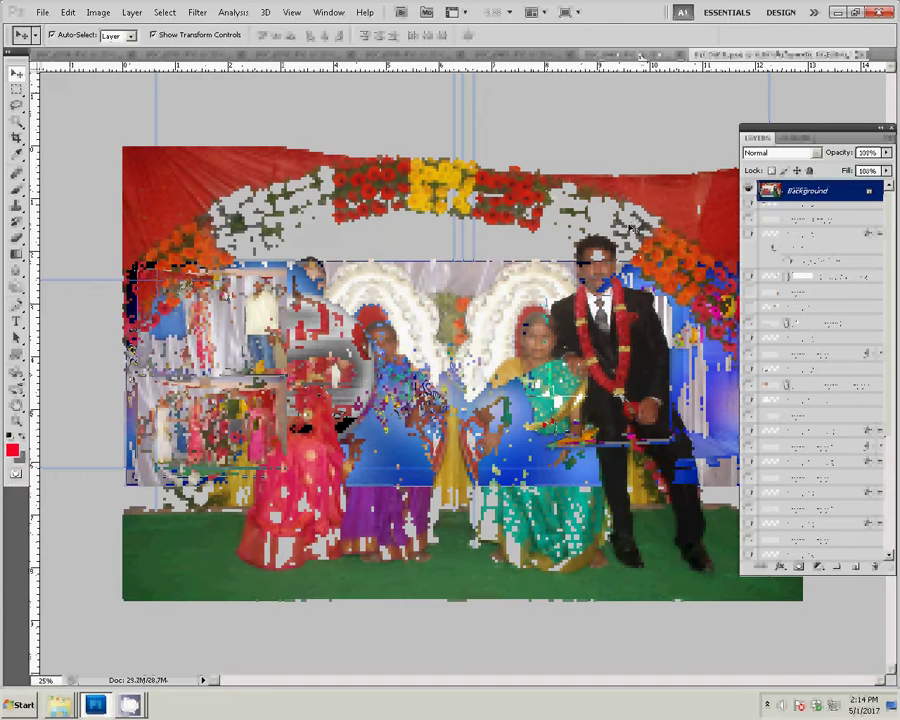
key(ctrl+alt+i)
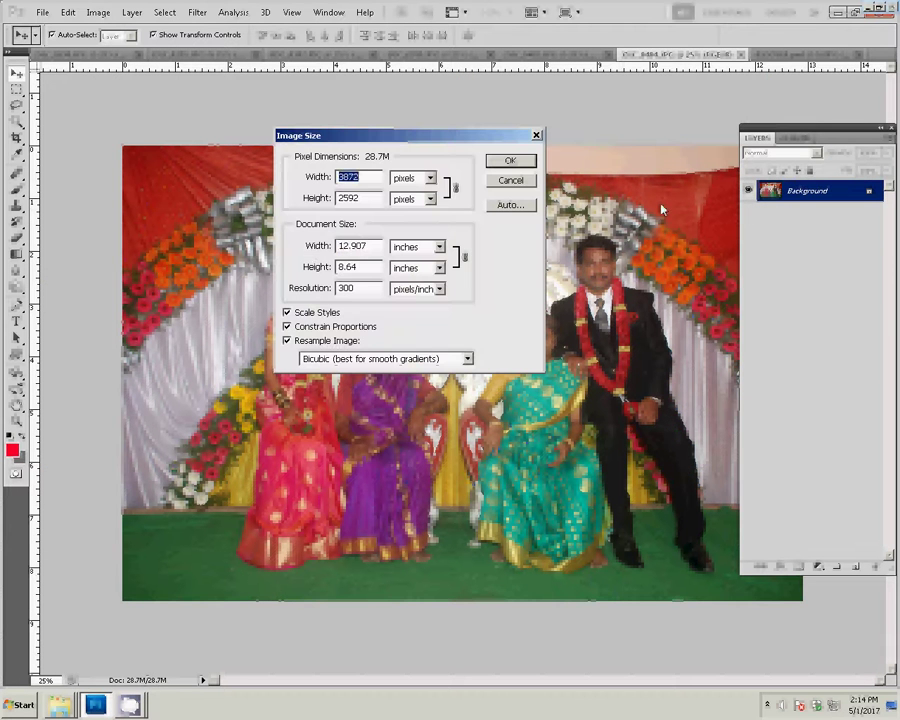
double_click(368, 251)
text(8)
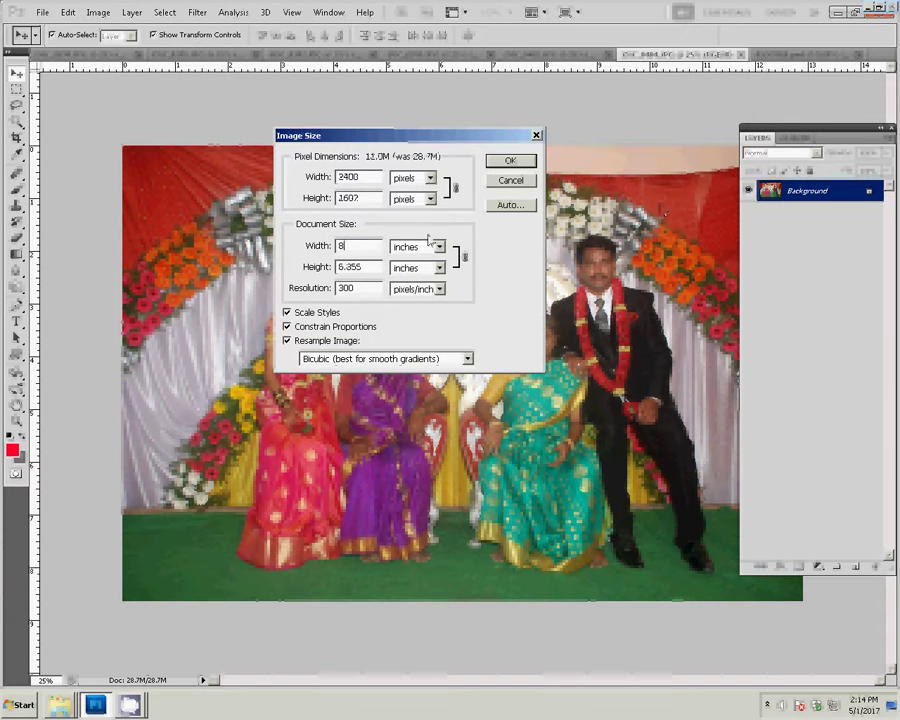
click(511, 162)
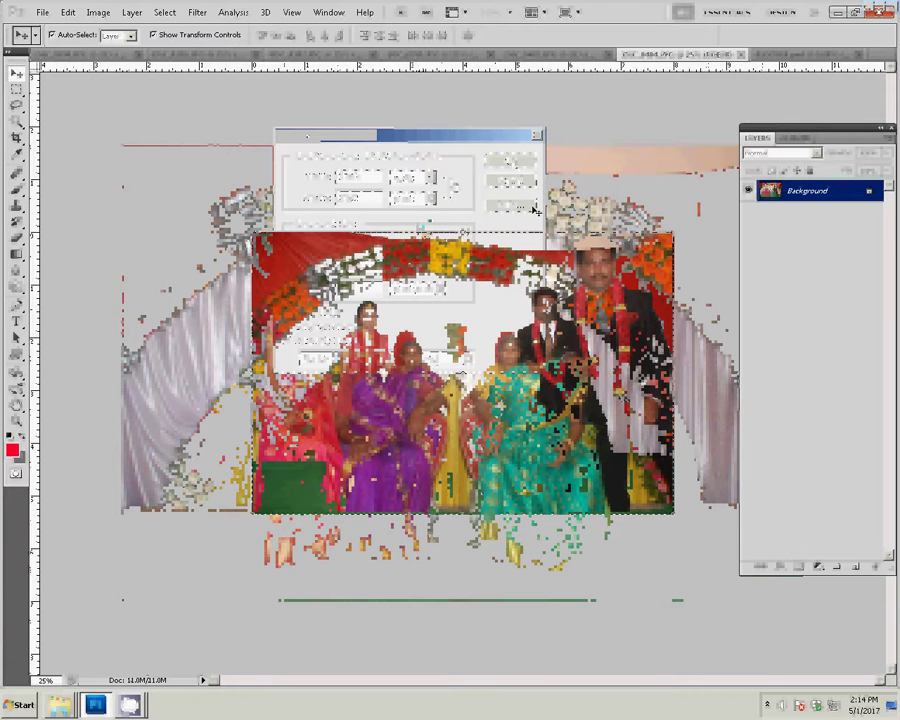
Step: Cut the photo, close it unsaved, and paste it to the right of the first photo
click(66, 13)
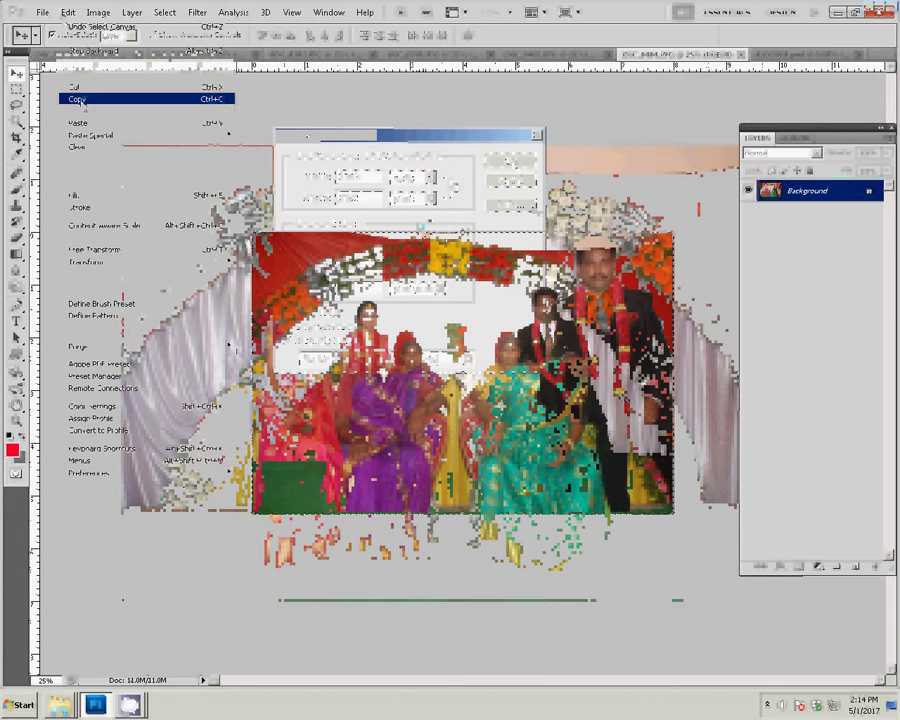
click(222, 88)
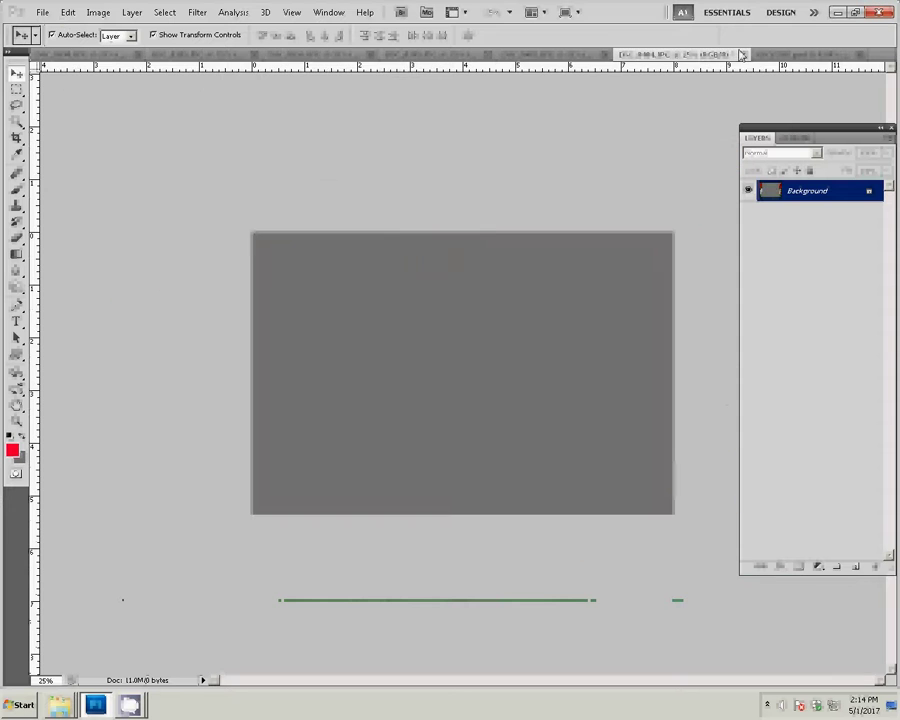
click(741, 54)
click(380, 248)
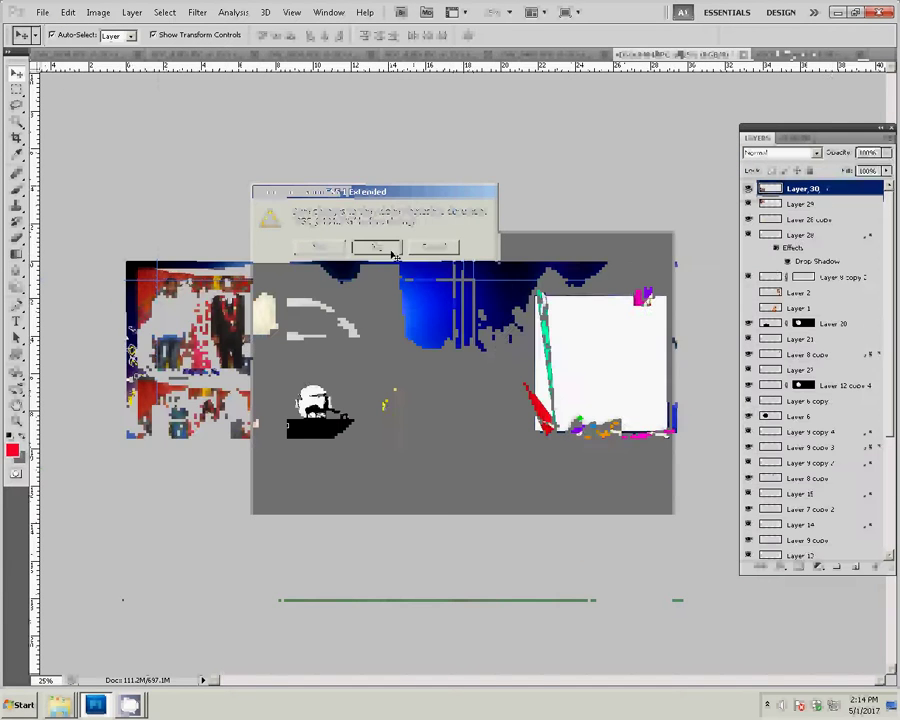
key(ctrl+v)
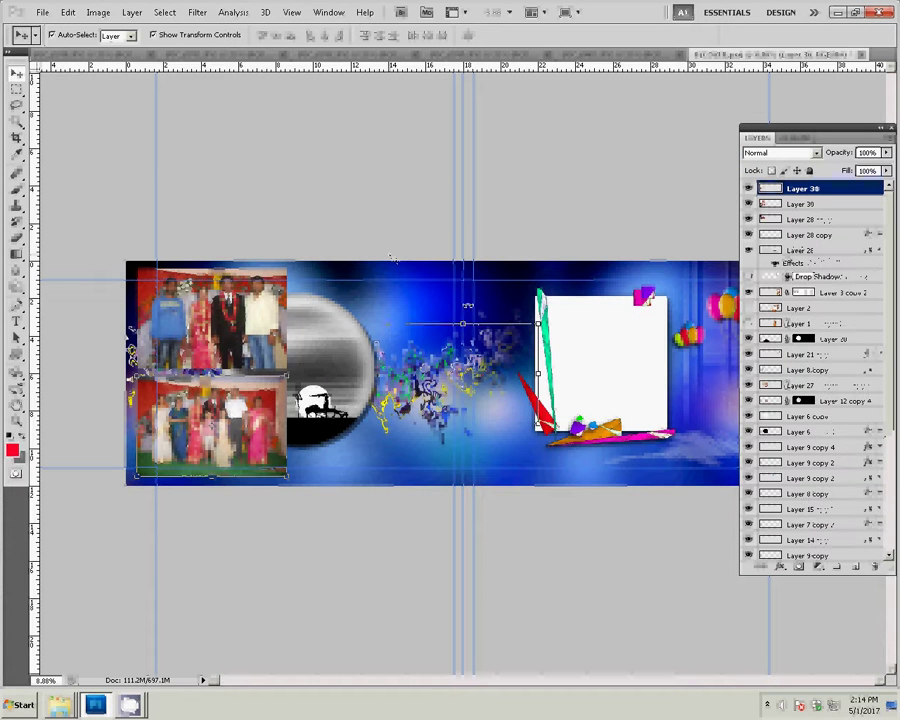
mouse_move(503, 351)
mouse_down()
mouse_move(410, 299)
mouse_move(418, 297)
mouse_up()
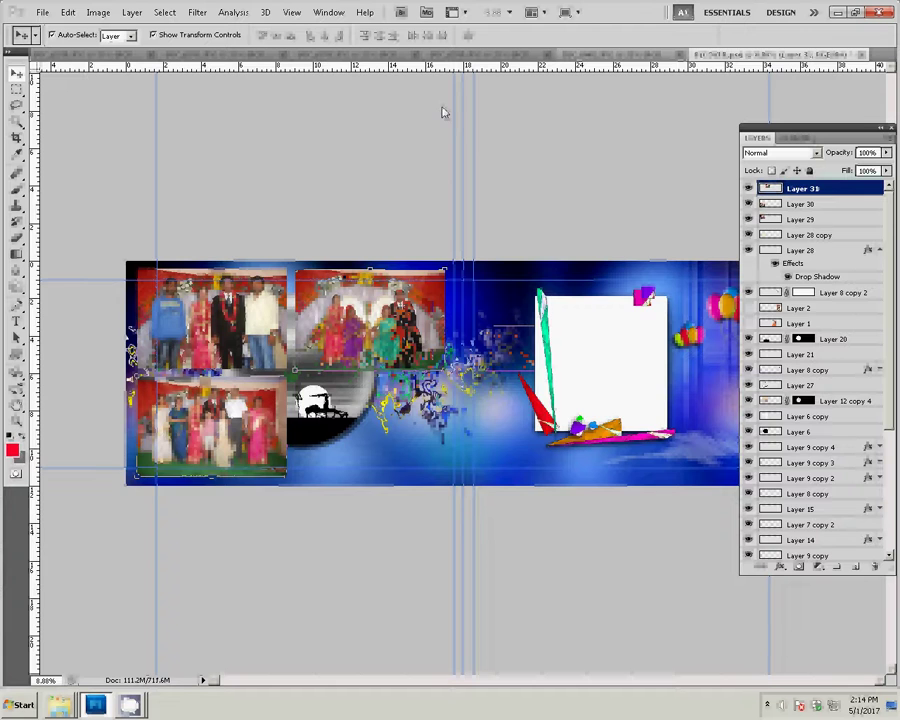
Step: Resize the next group photo to 8 inches wide, then close its document without saving
key(ctrl+Tab)
key(ctrl+alt+i)
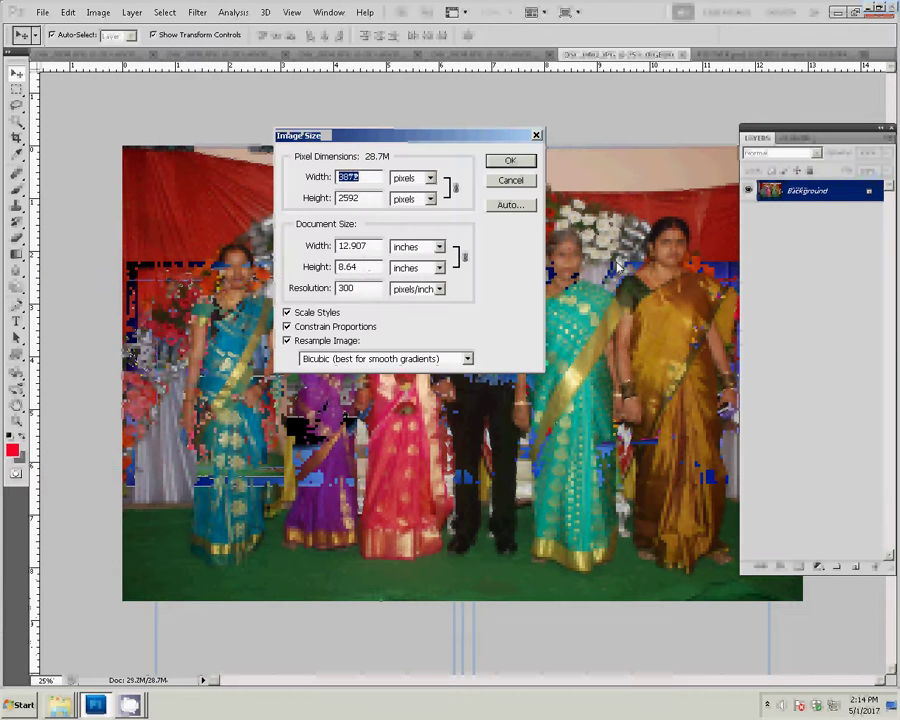
double_click(352, 246)
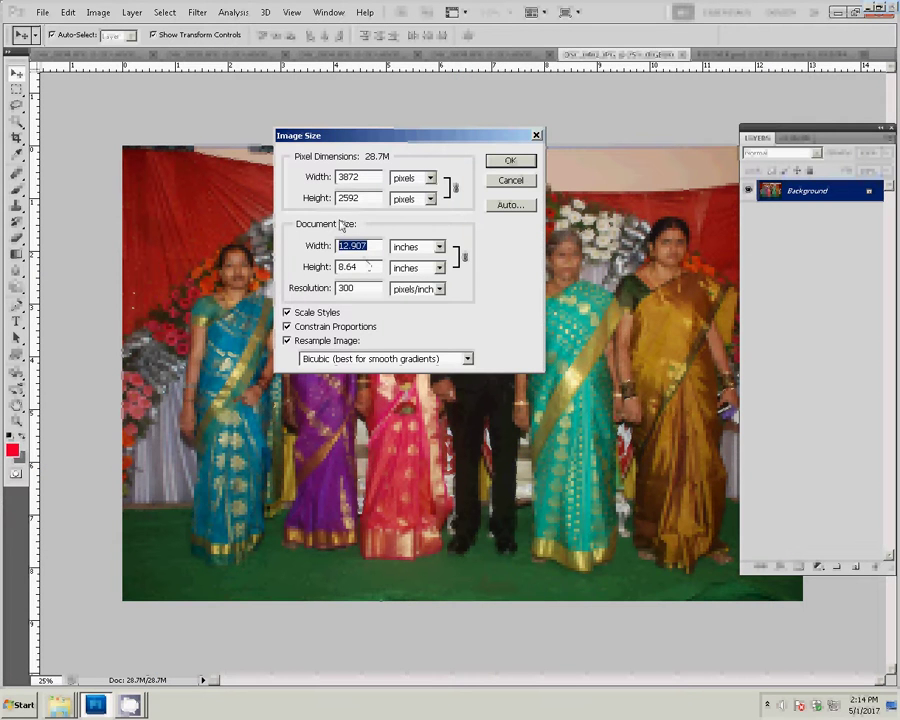
text(8)
click(512, 164)
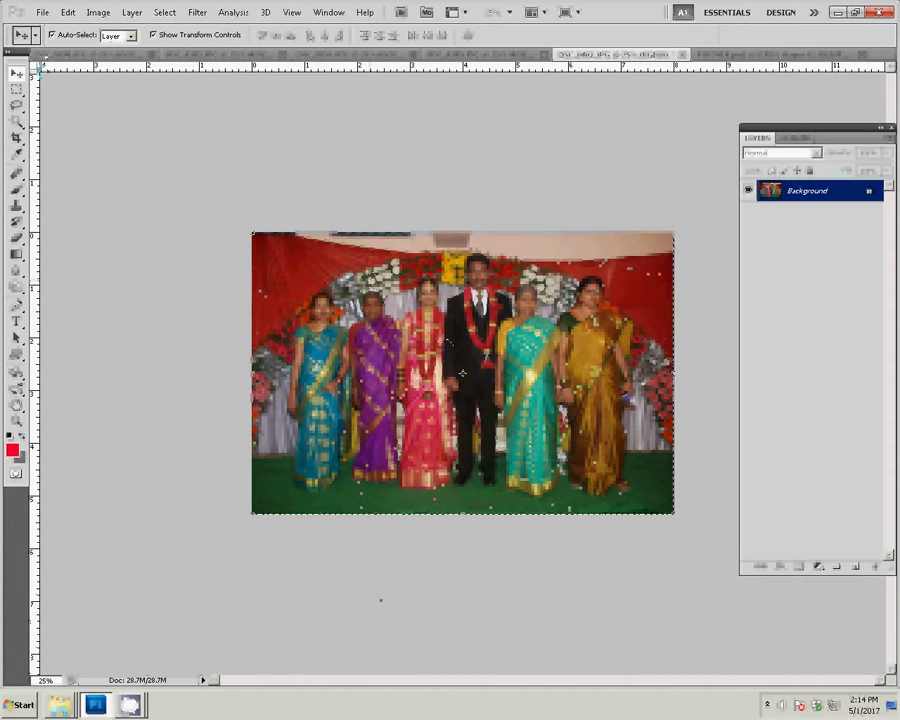
click(683, 54)
click(400, 247)
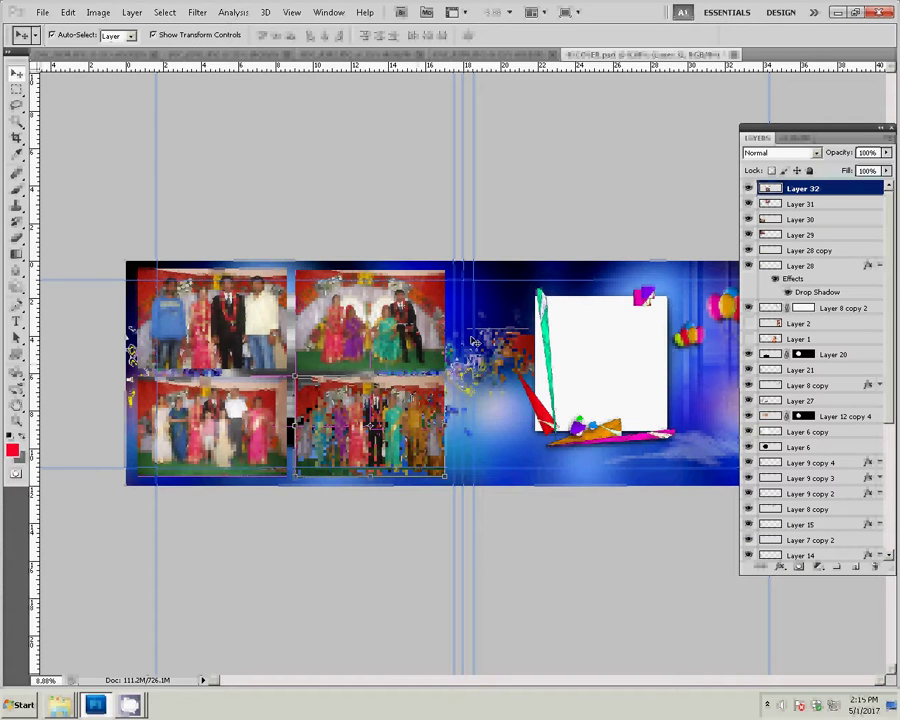
Step: Resize the next group photo to 8 inches wide
key(ctrl+Tab)
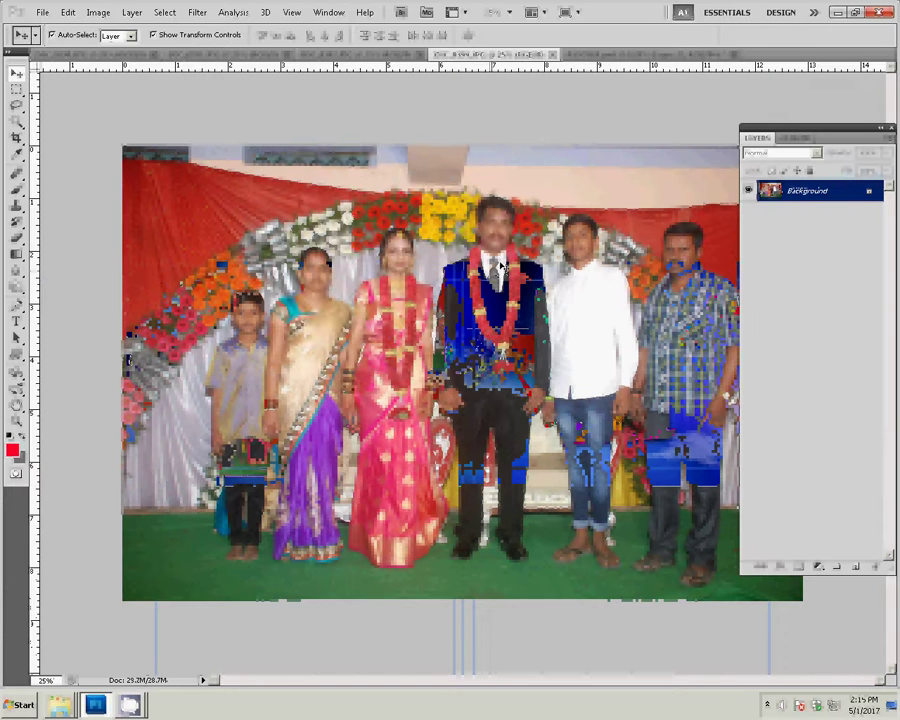
key(ctrl+alt+i)
double_click(345, 245)
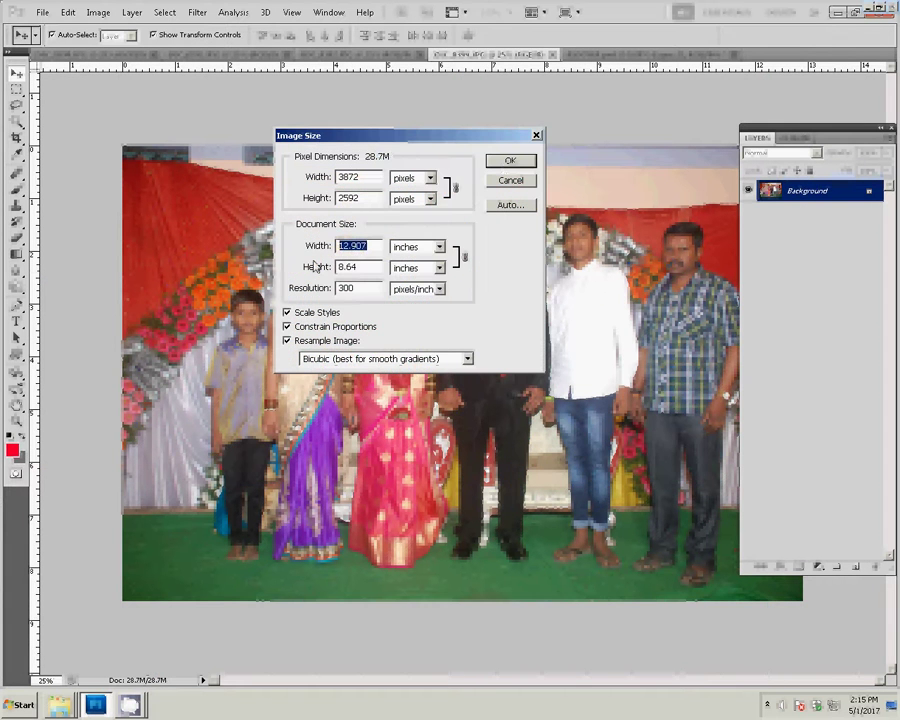
text(8)
key(Return)
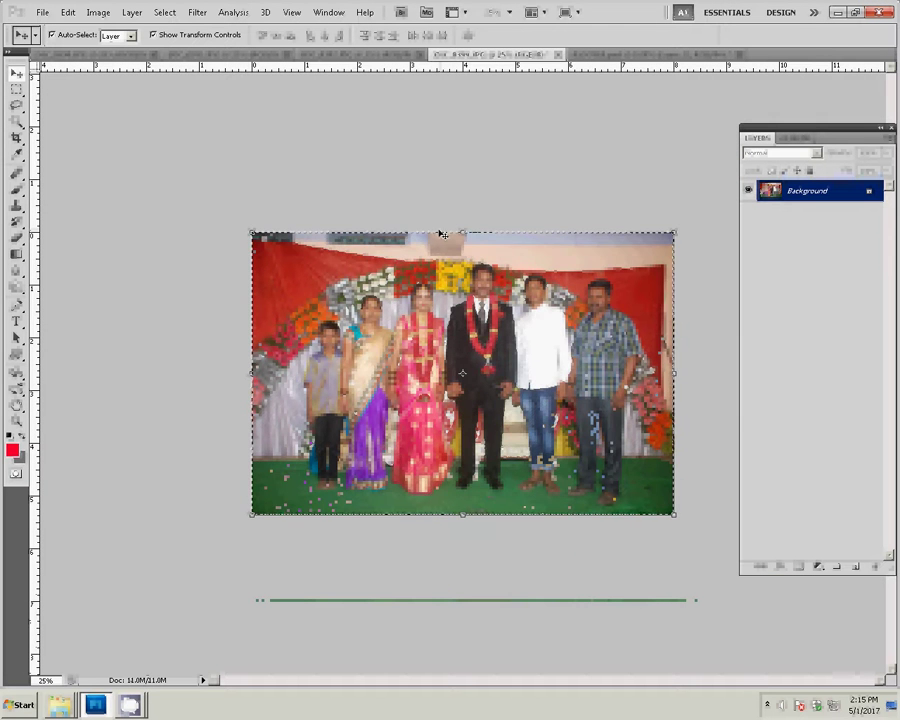
Step: Close the photo unsaved and paste it into the album's upper-right top-row slot
key(ctrl+w)
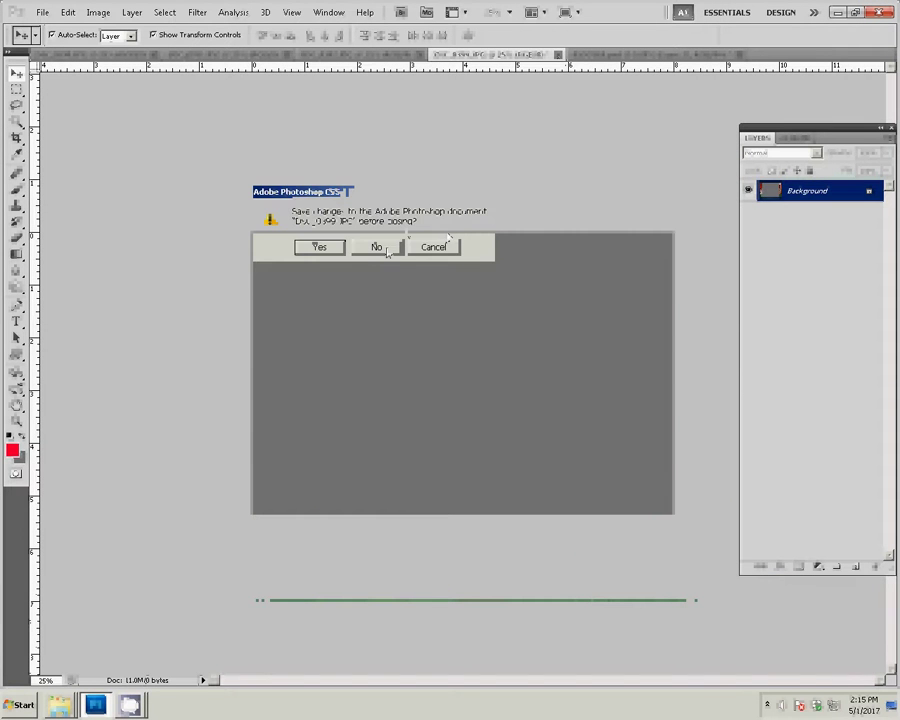
click(387, 249)
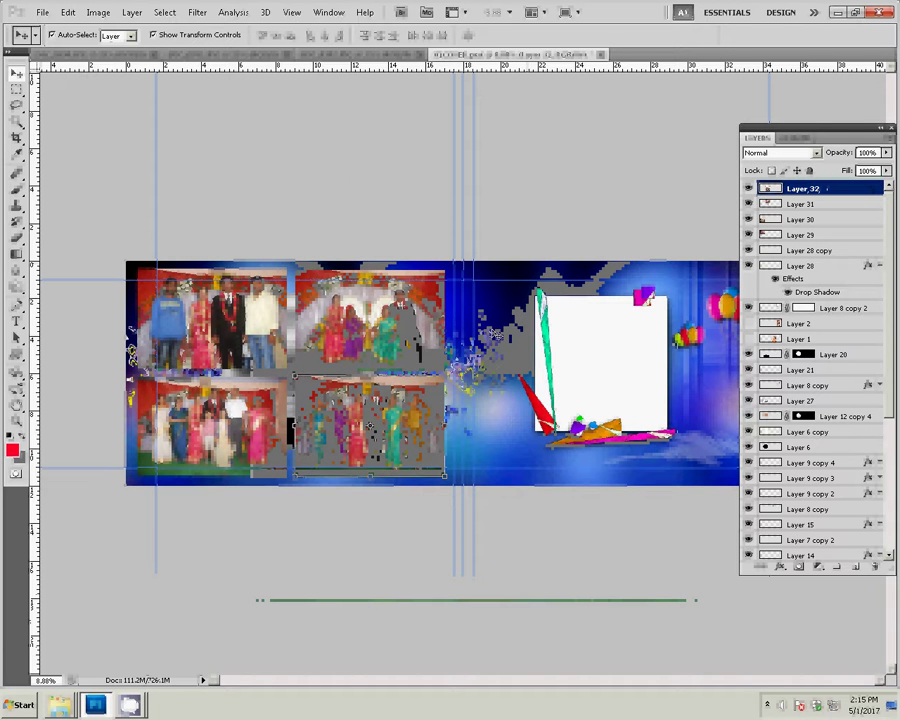
key(ctrl+v)
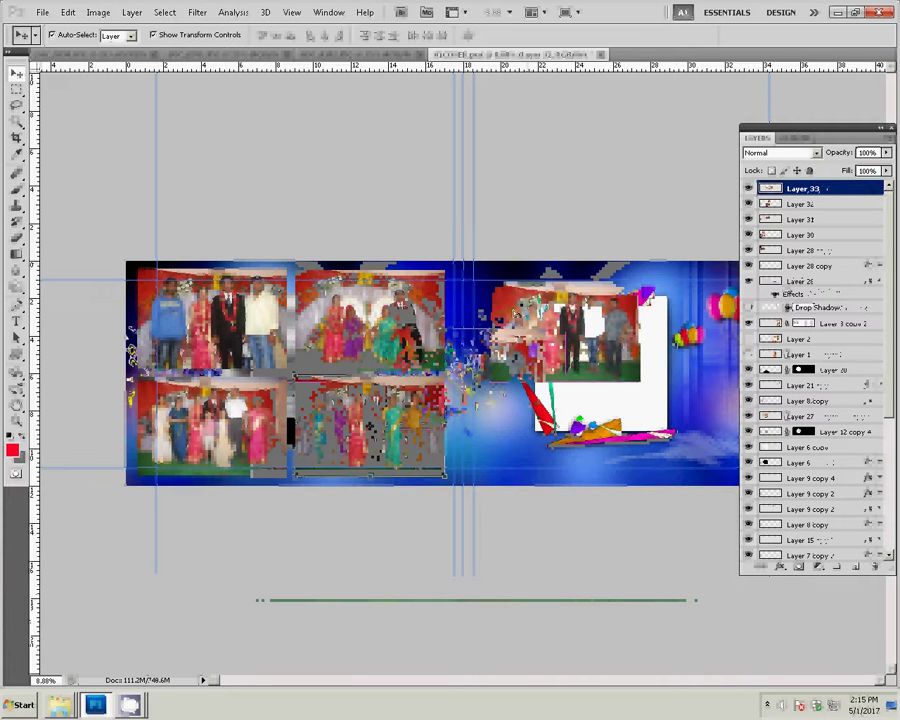
drag(506, 303, 507, 302)
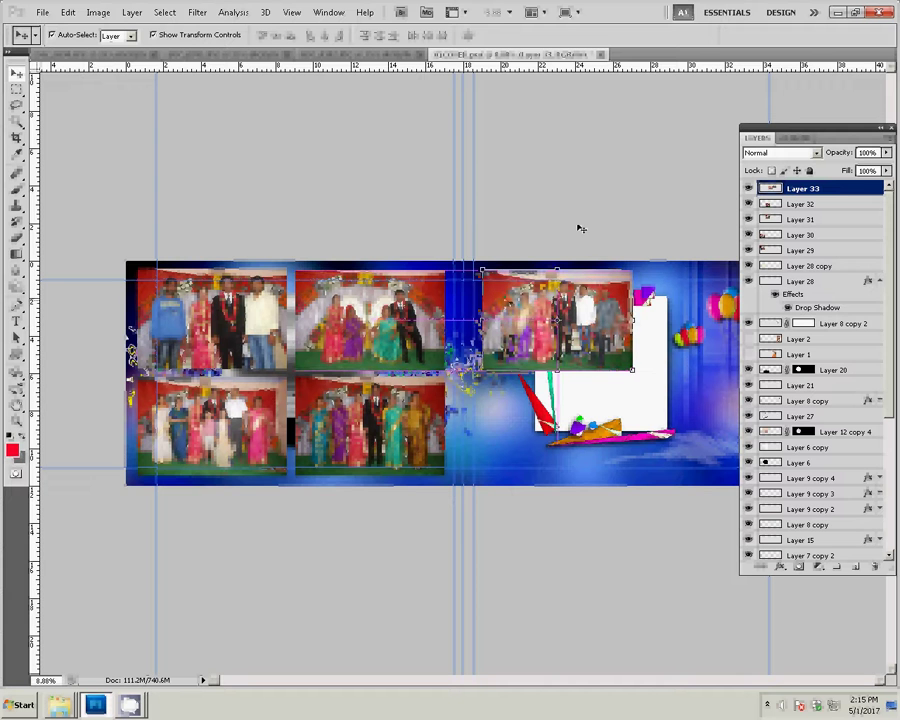
Step: Resize another group photo to 8 inches wide and close it without saving
click(325, 55)
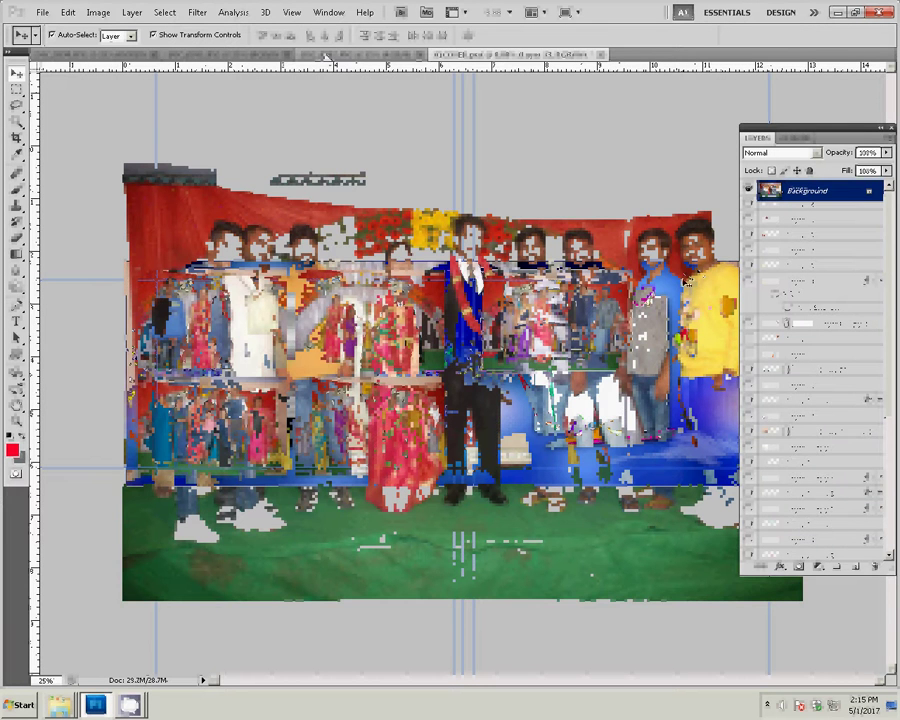
key(ctrl+alt+i)
key(Tab)
key(Tab)
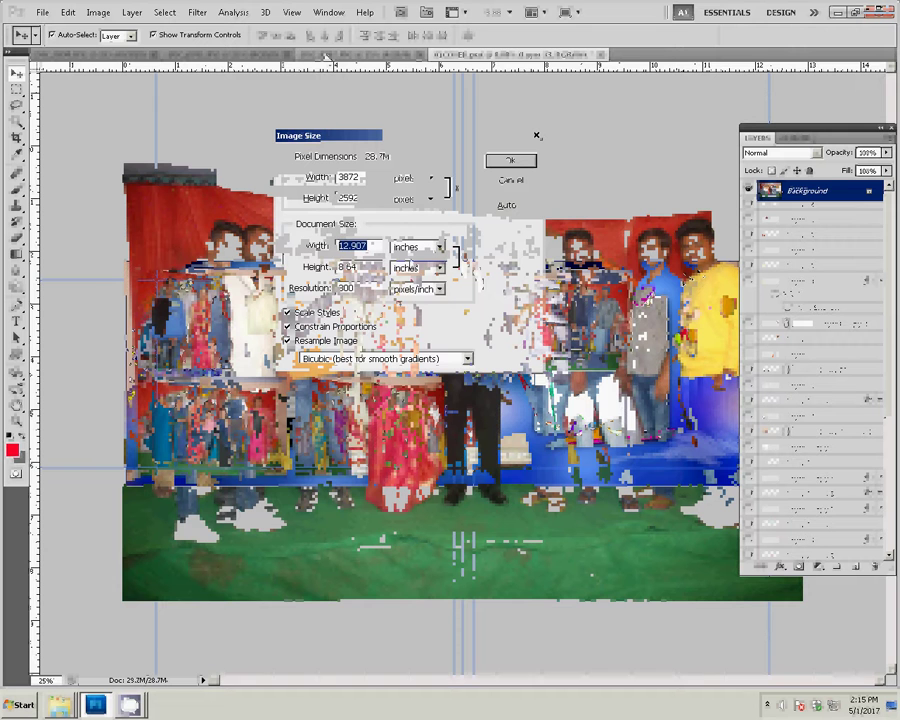
text(8)
key(Return)
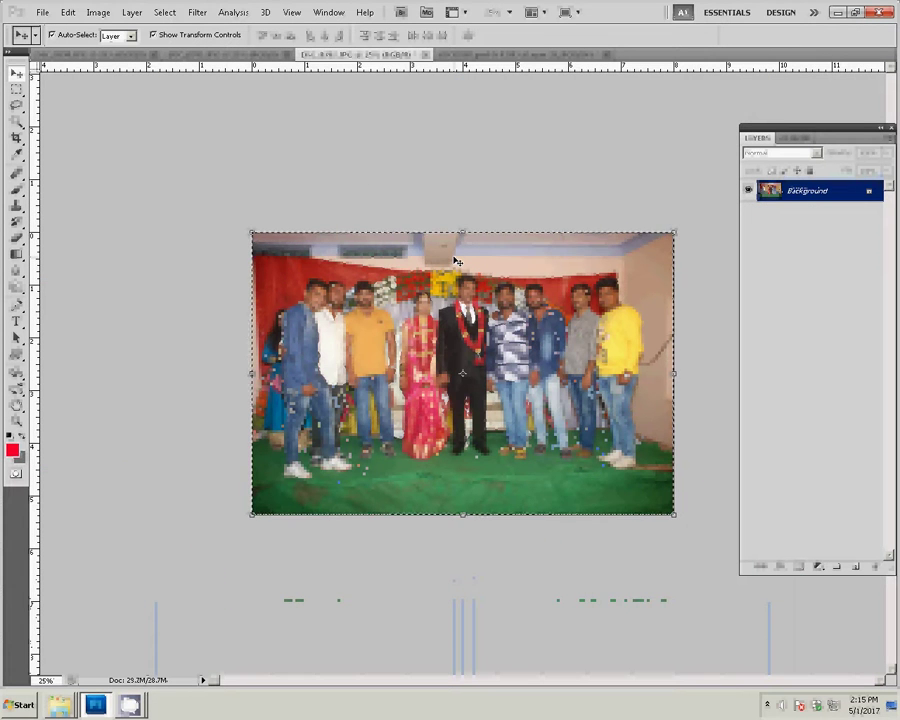
click(425, 54)
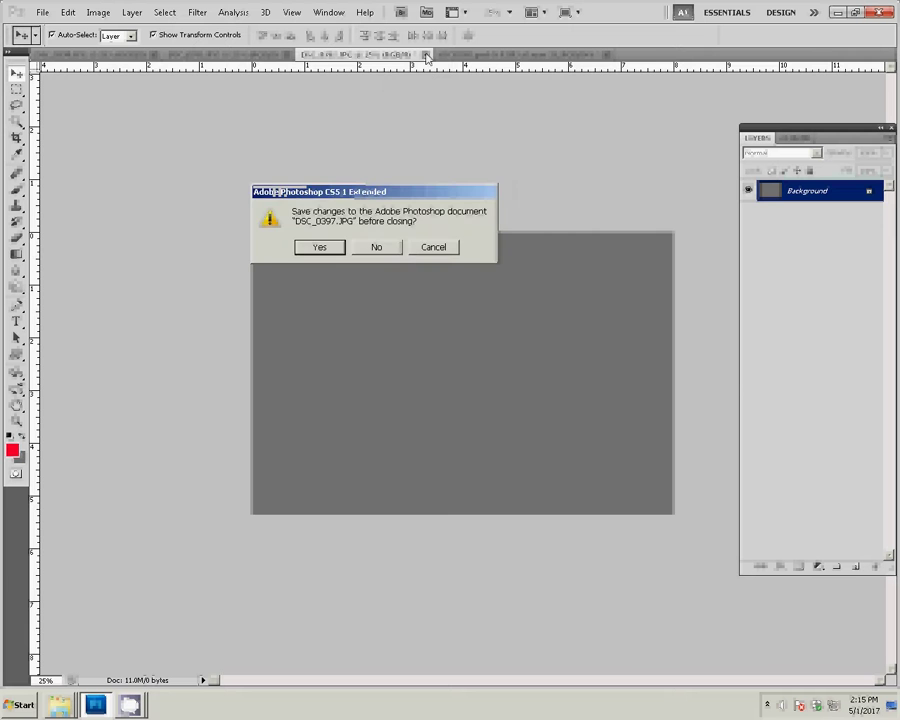
click(377, 247)
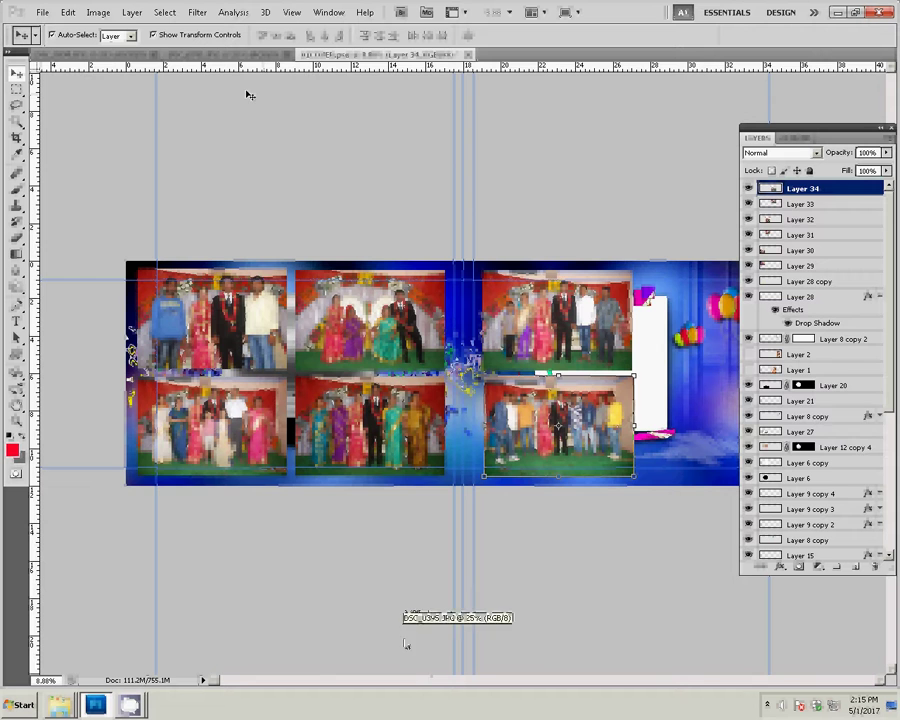
Step: Check the 01COVER.psd layout, then return to the single group photo
click(225, 54)
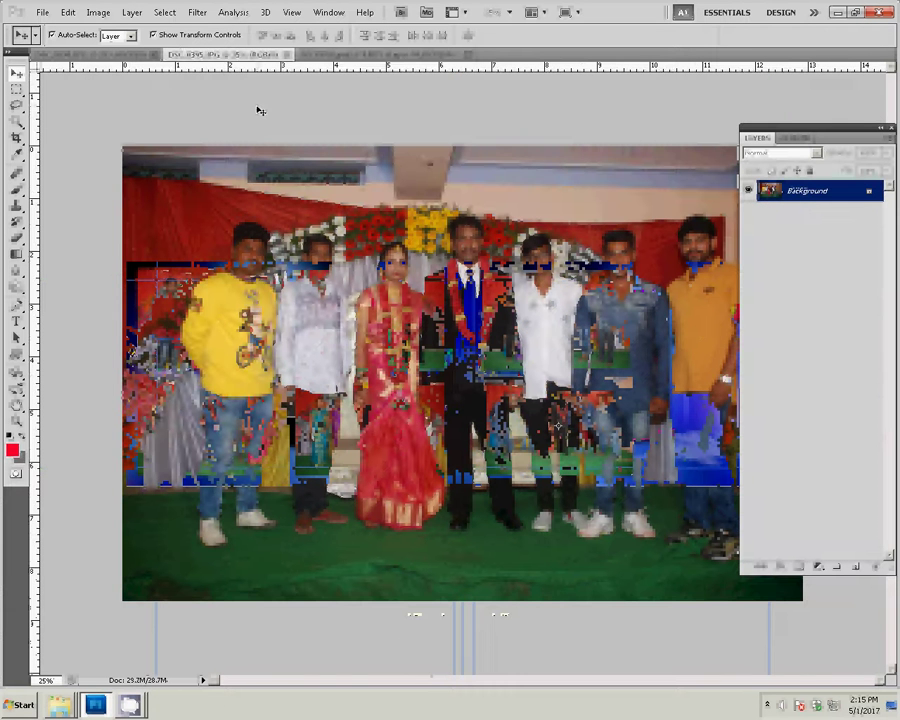
click(340, 54)
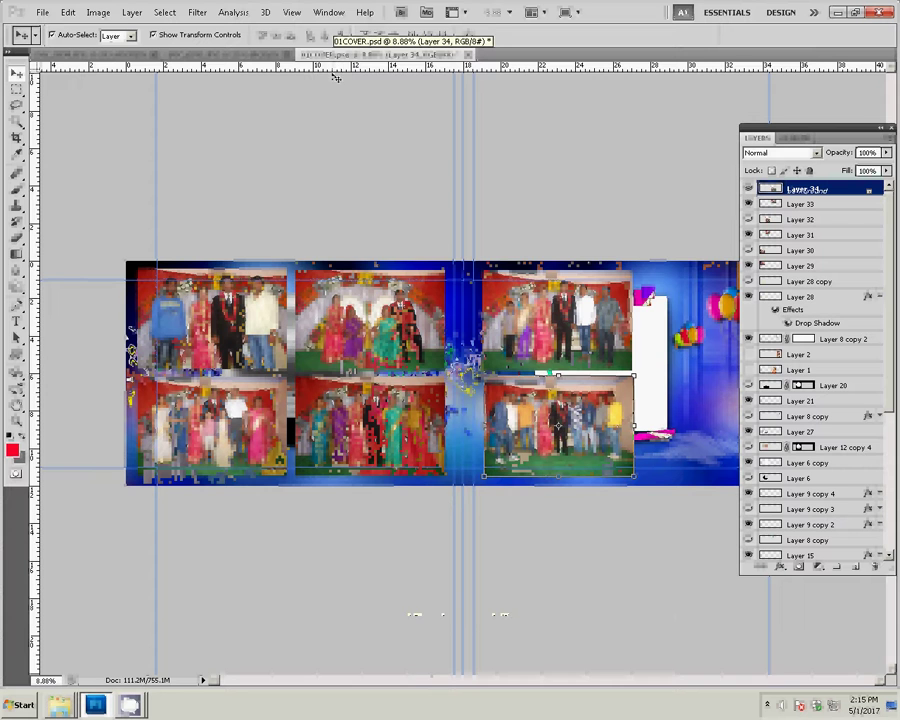
click(228, 55)
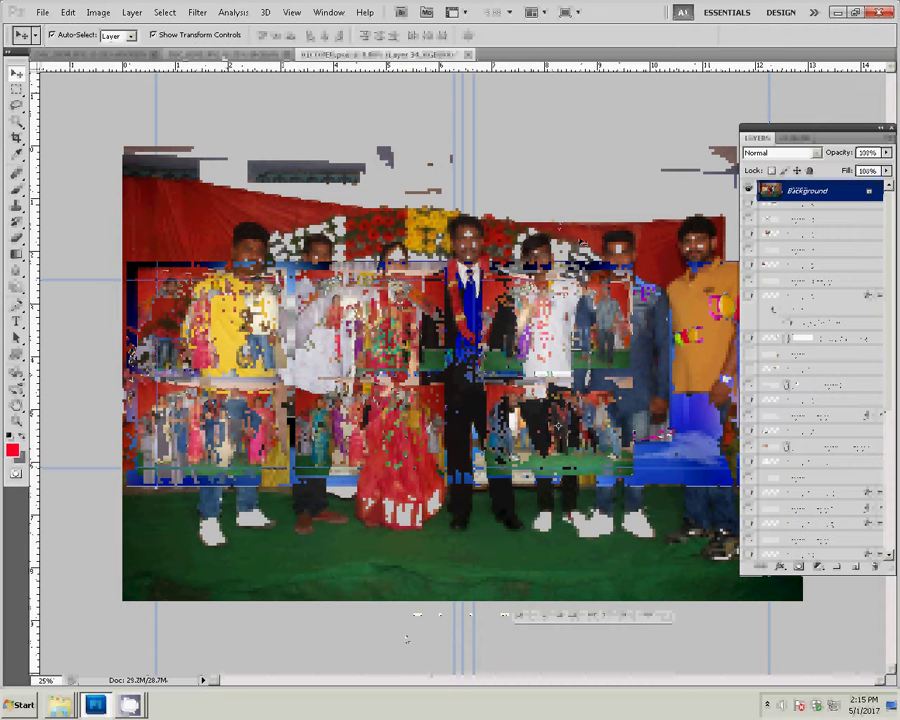
Step: Resize the yellow-shirted guest photo to 8 inches wide and close it unsaved
key(ctrl+alt+i)
key(Tab)
key(Tab)
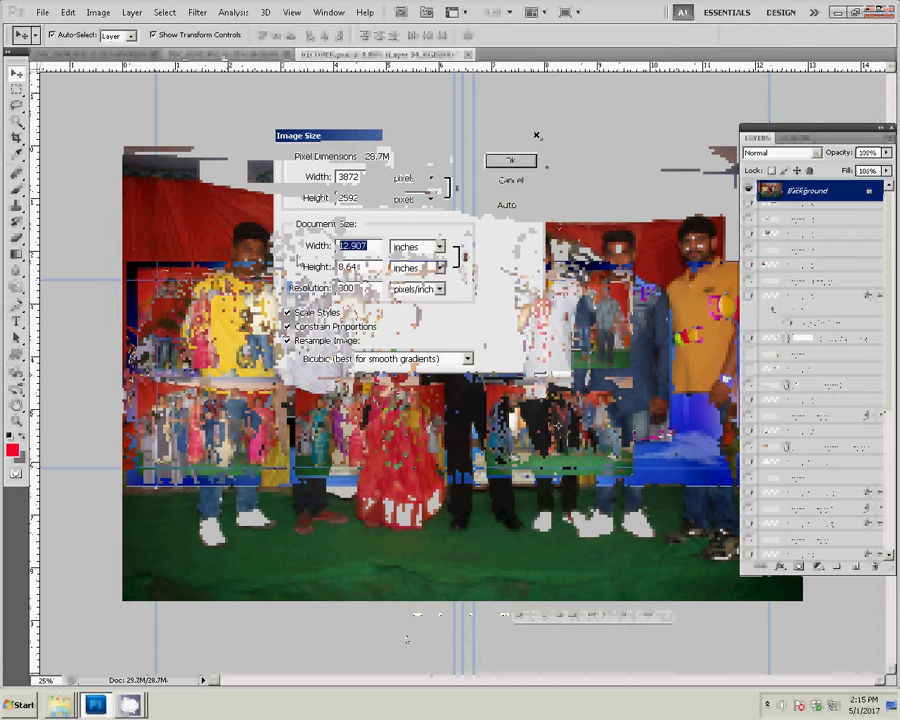
text(8)
key(Return)
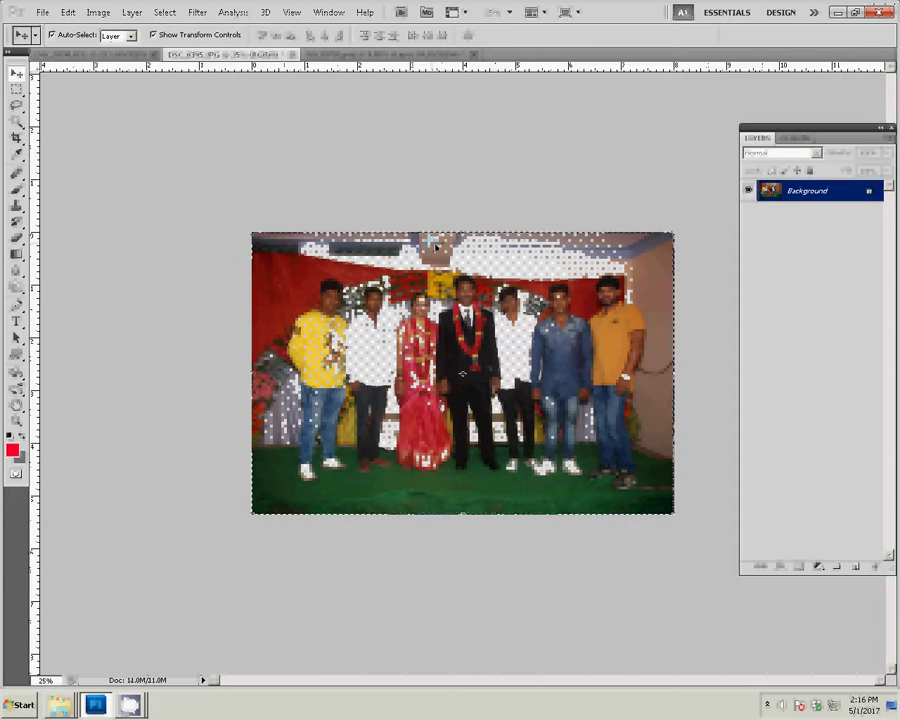
click(294, 54)
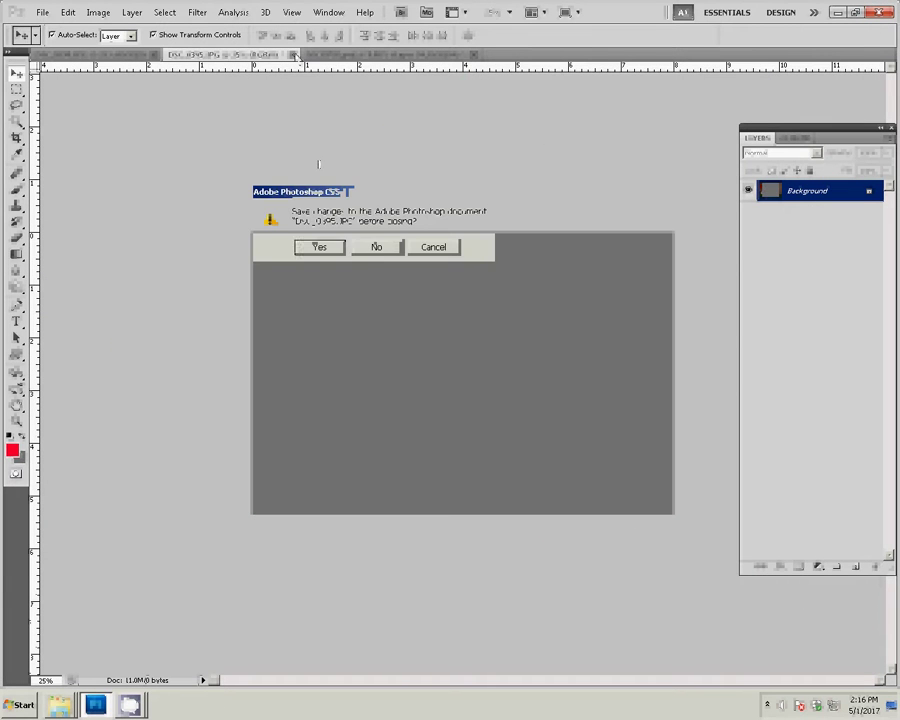
click(386, 247)
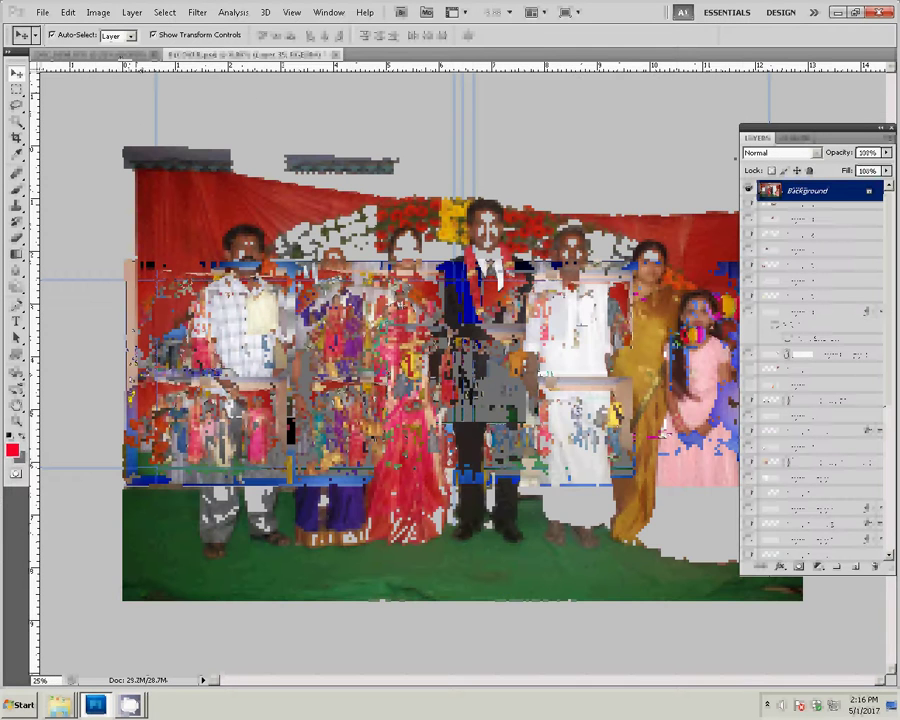
Step: Resize the next group photo to 8 inches wide and close it without saving
key(ctrl+alt+i)
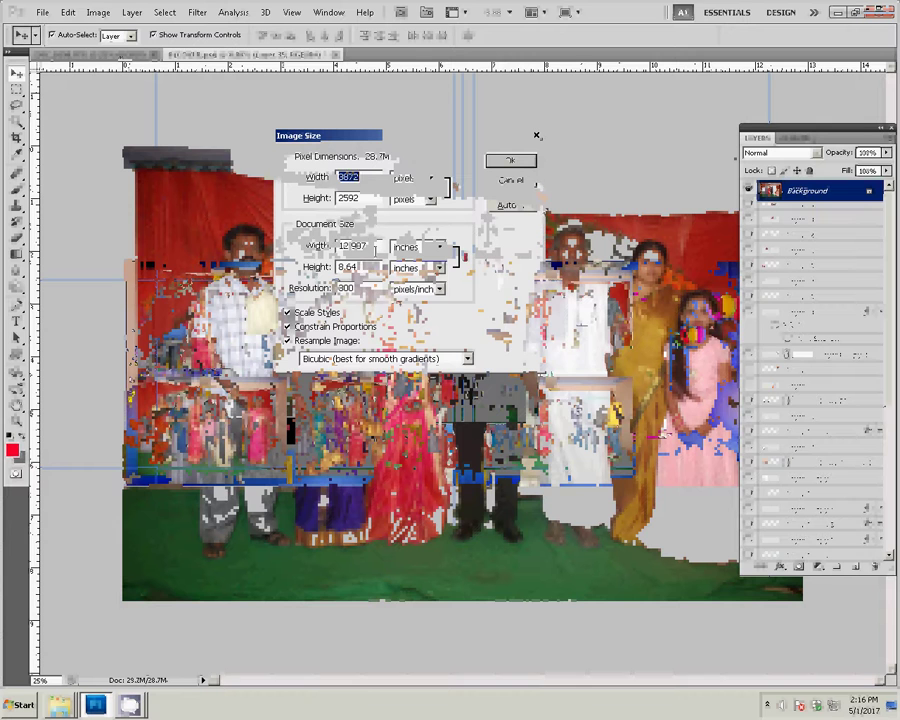
click(297, 247)
text(8)
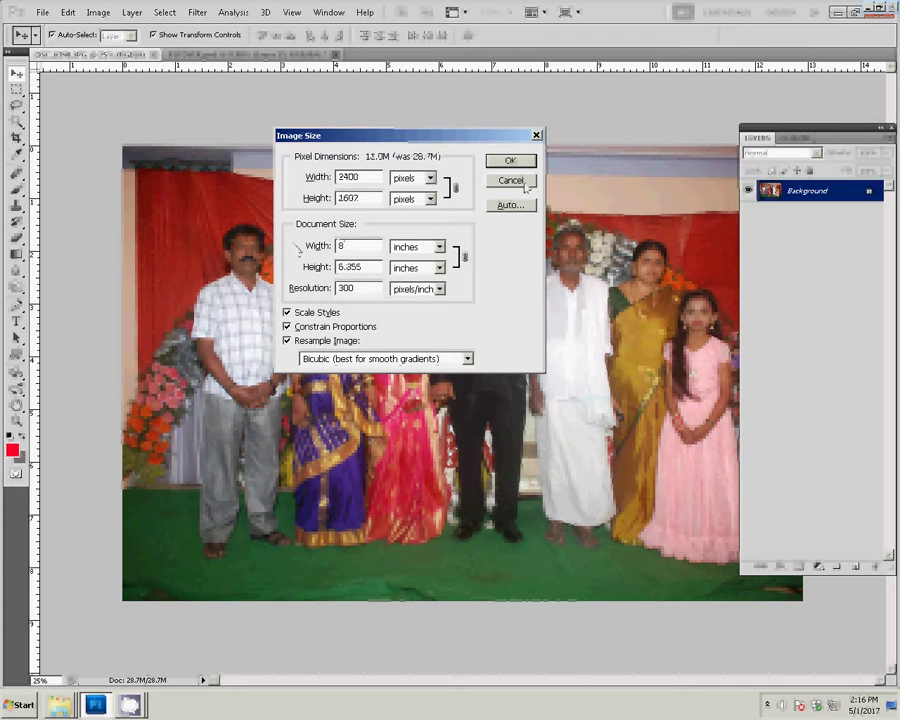
click(510, 160)
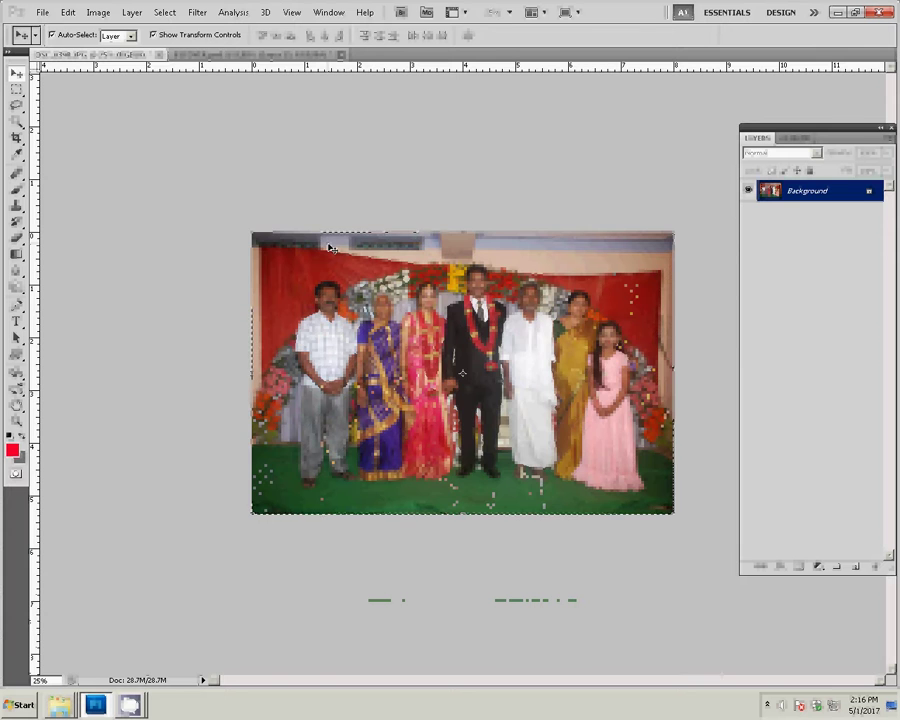
click(162, 55)
click(159, 55)
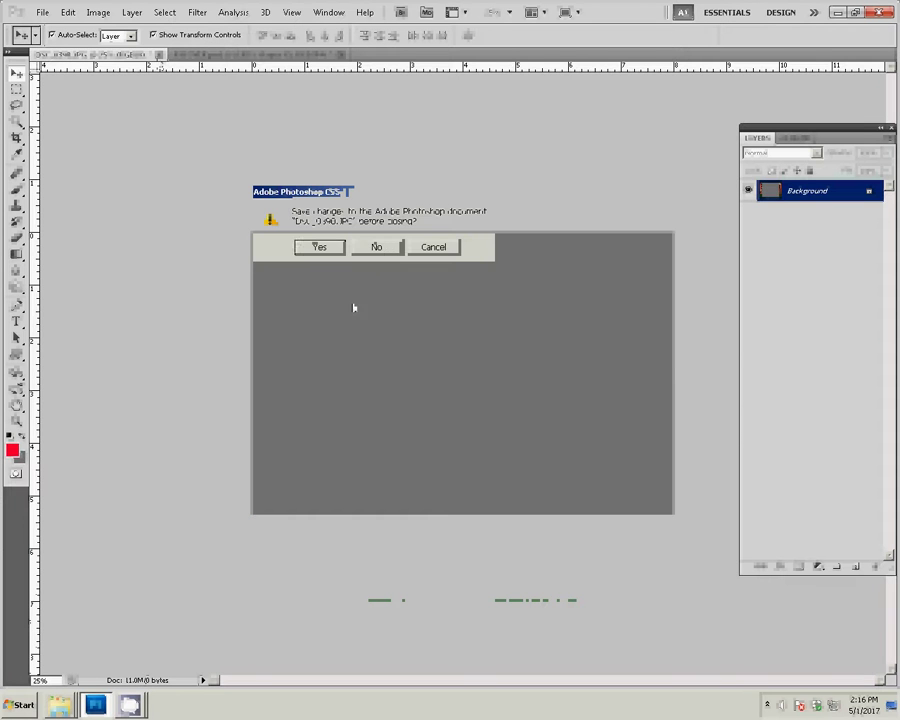
click(385, 250)
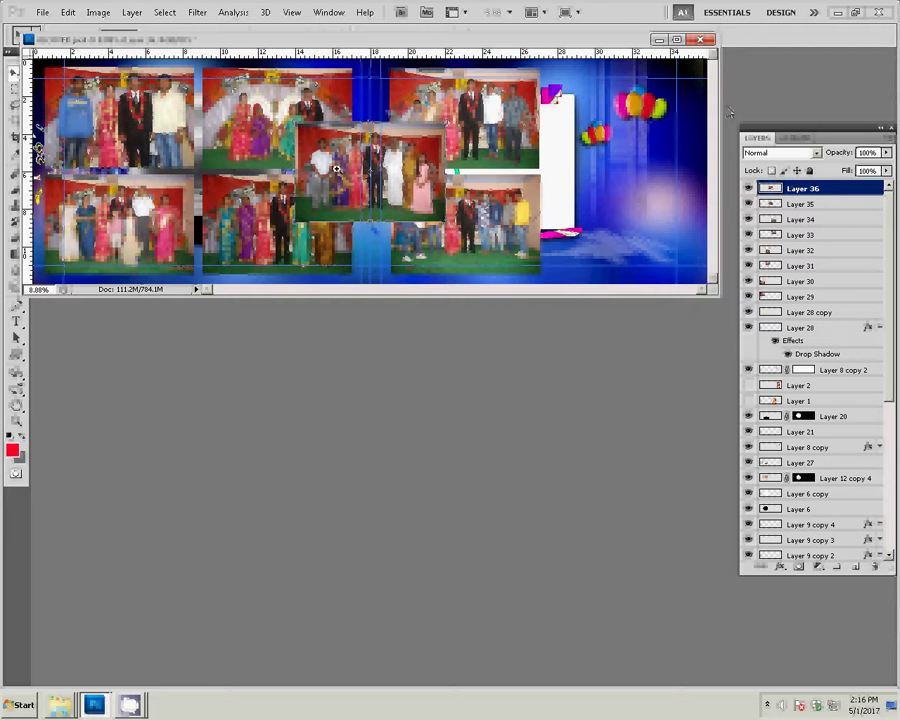
Step: Select the newest photo layers and move the centre-overlapping one into the empty bottom-right slot
right_click(340, 172)
click(328, 190)
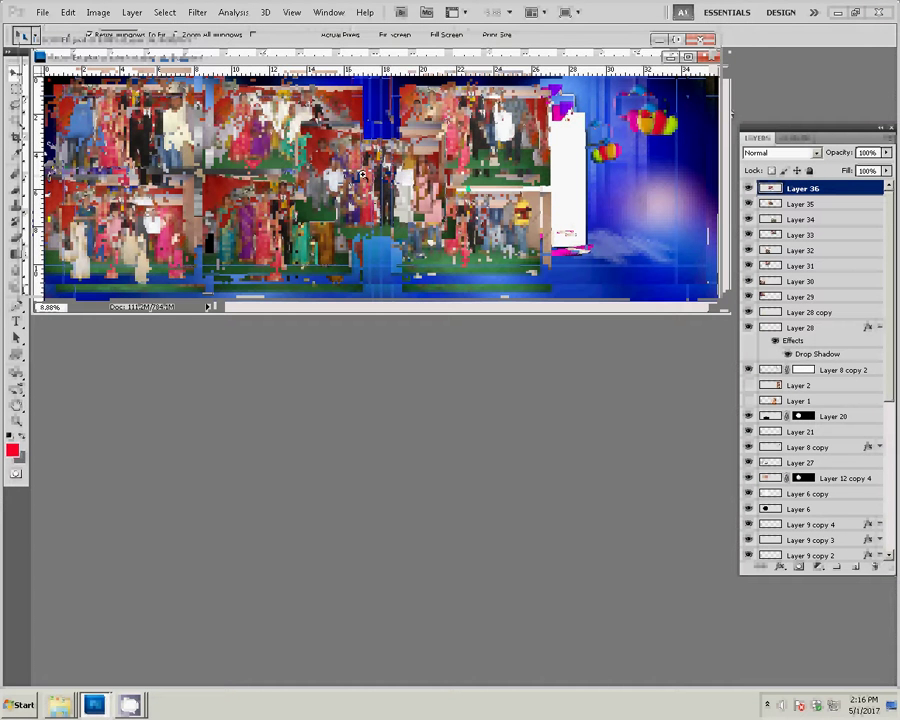
key(v)
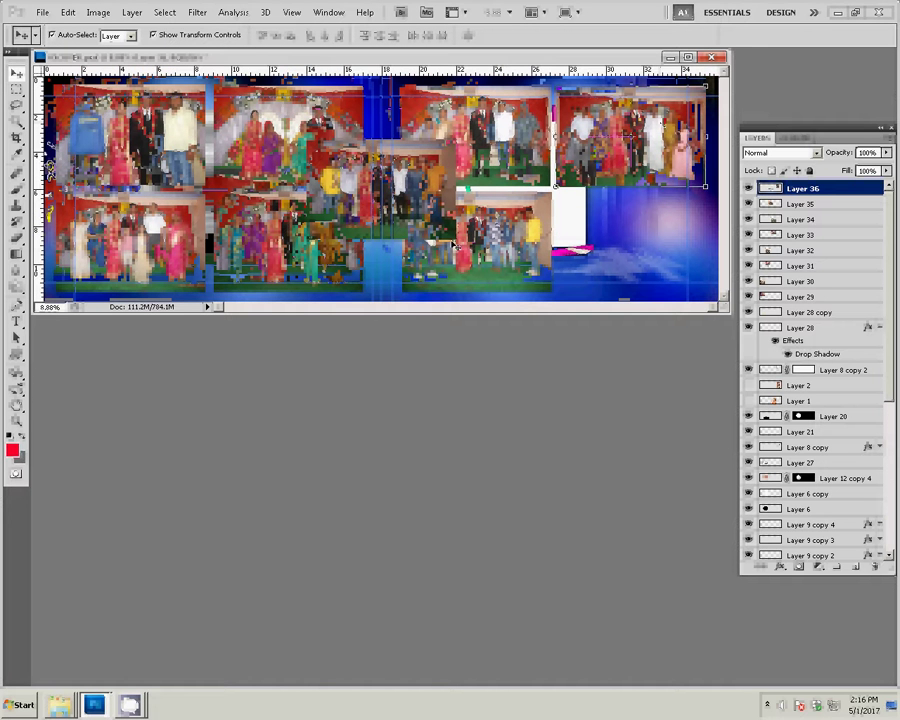
click(452, 243)
click(355, 217)
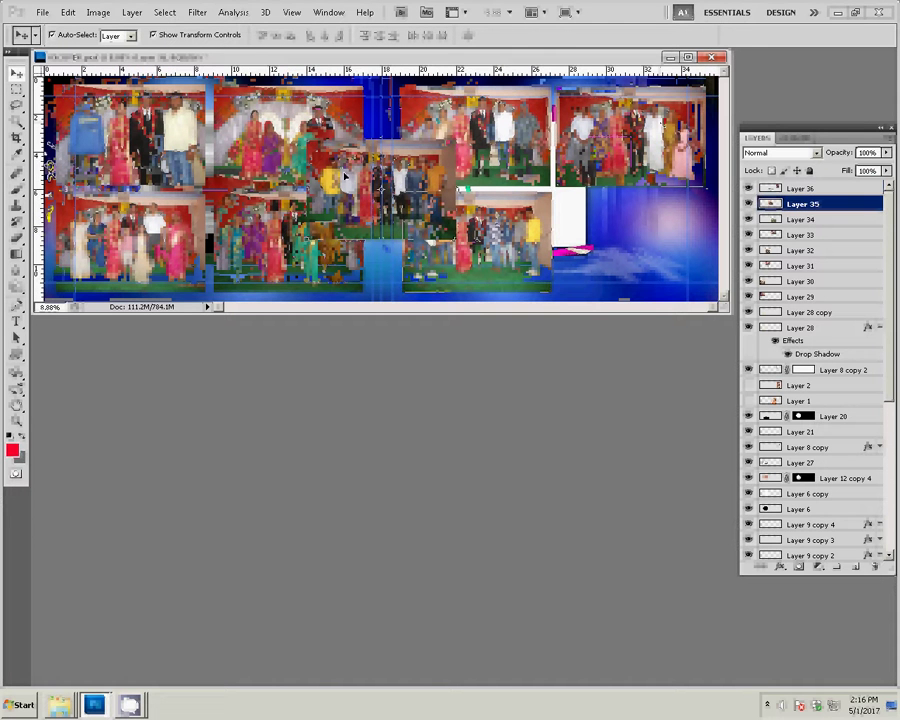
drag(371, 165, 588, 222)
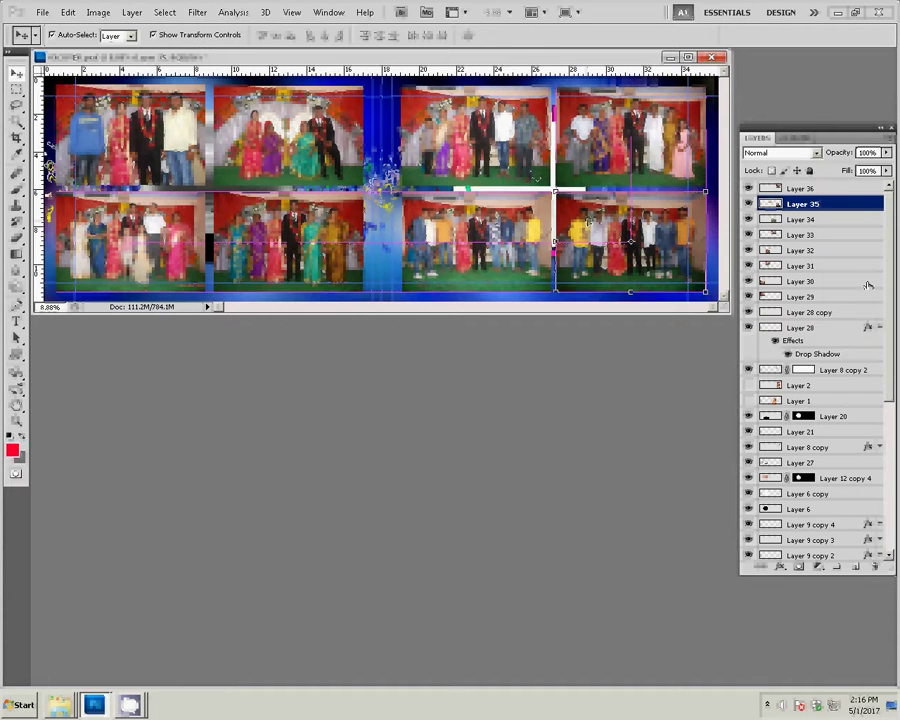
Step: Give the top-left Layer 29 photo a 22 px Orange, Yellow, Orange gradient stroke
click(157, 152)
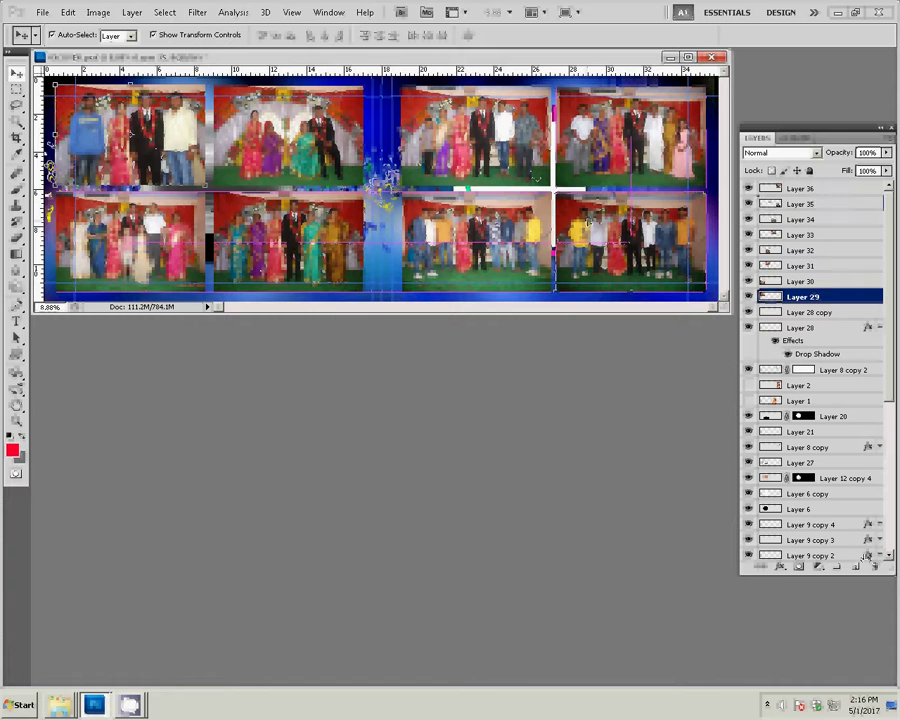
click(780, 566)
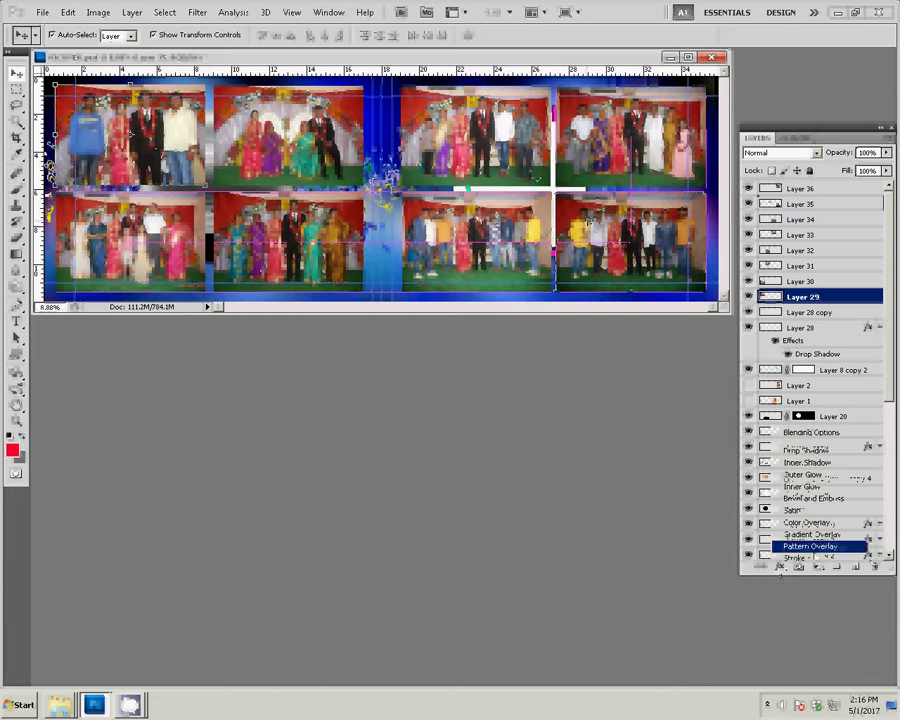
click(800, 557)
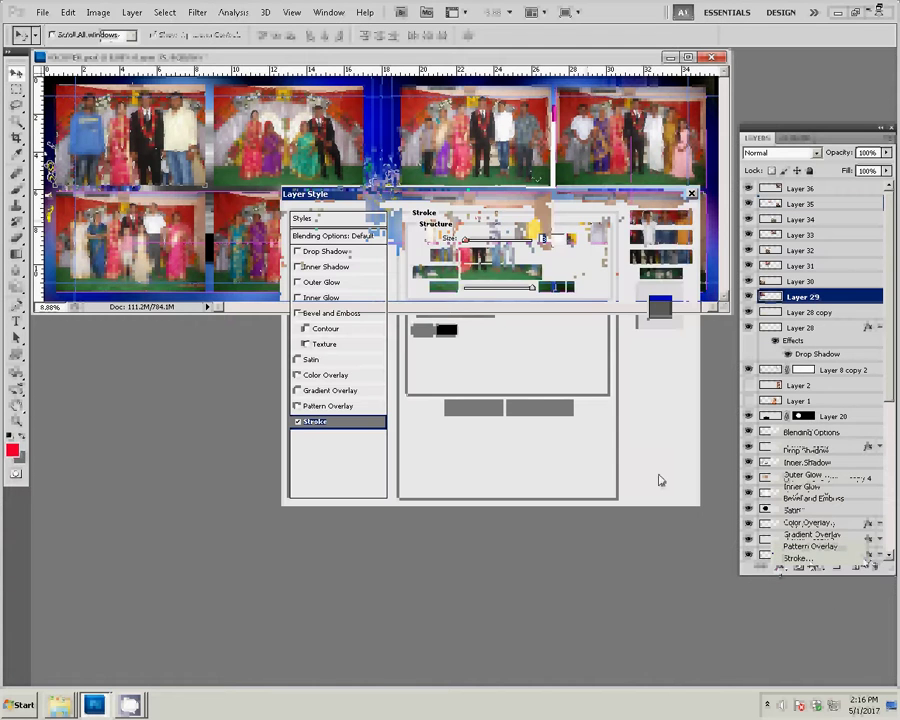
click(446, 330)
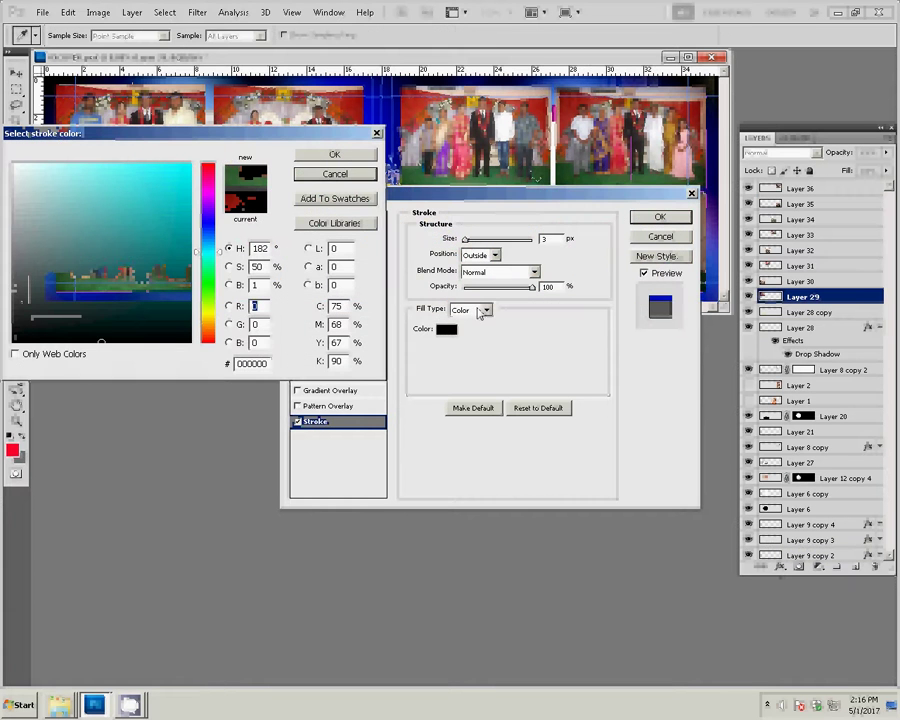
click(335, 176)
click(485, 310)
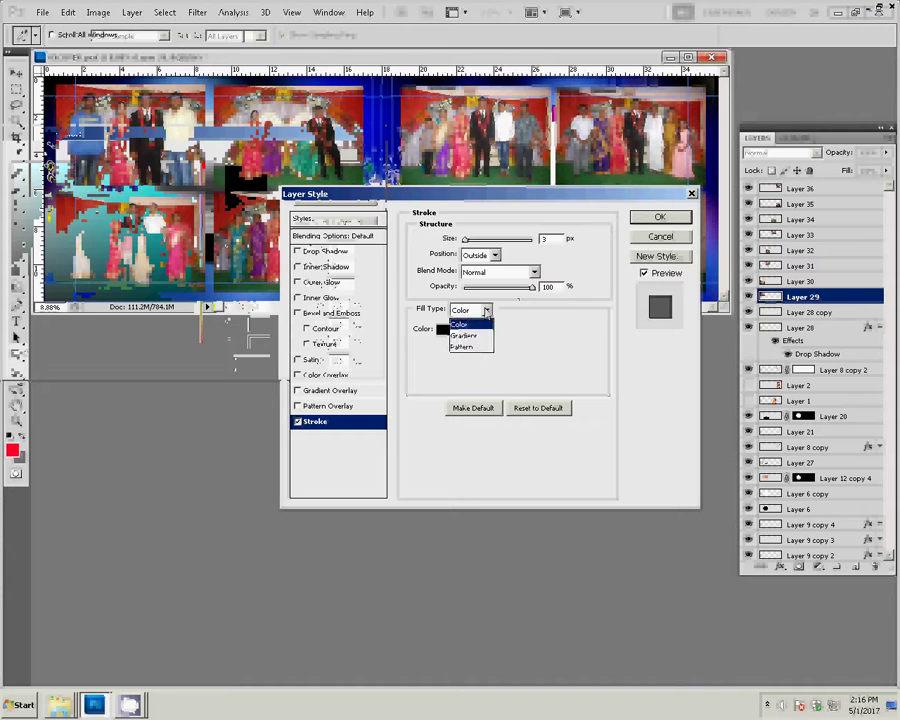
click(488, 333)
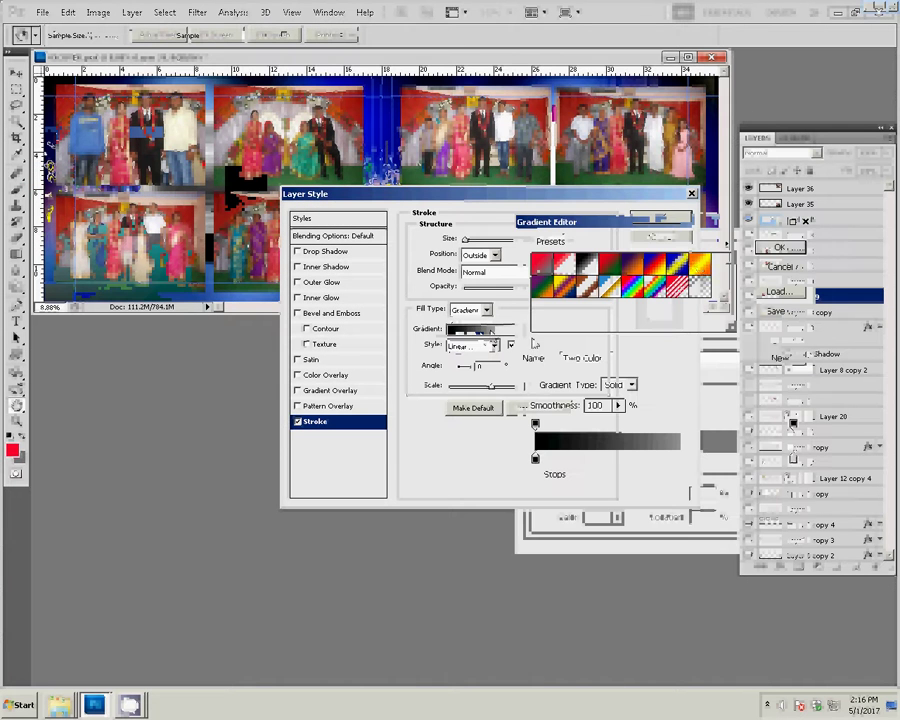
click(700, 263)
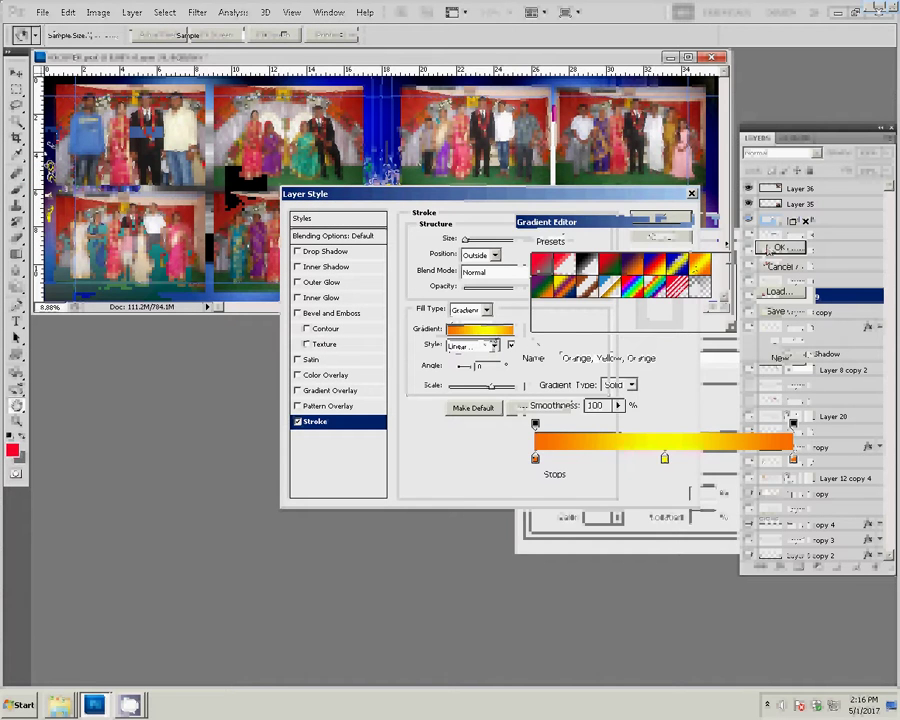
click(778, 248)
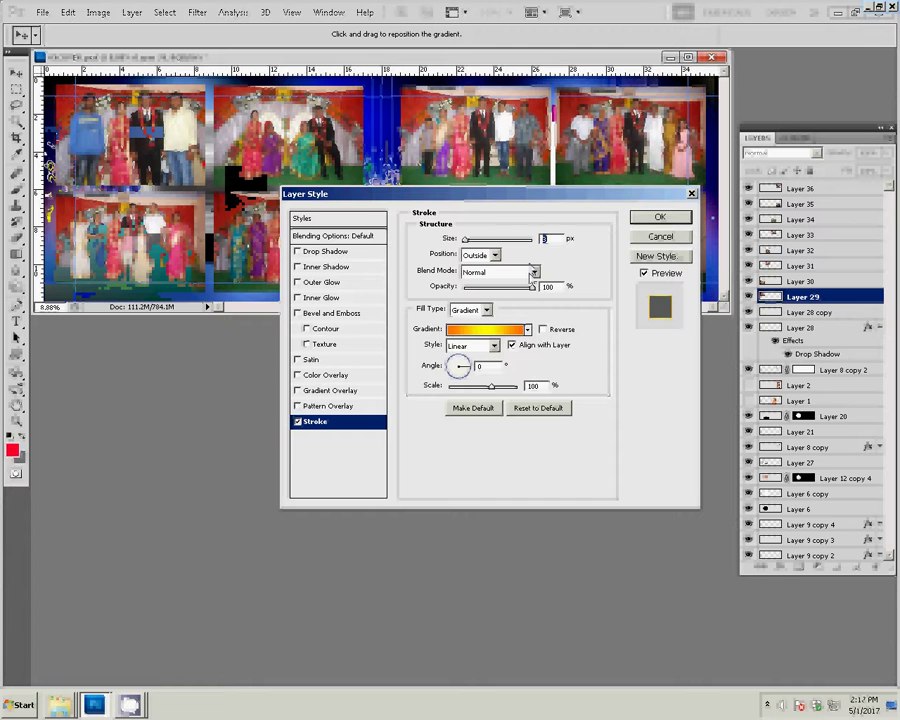
text(22)
click(666, 216)
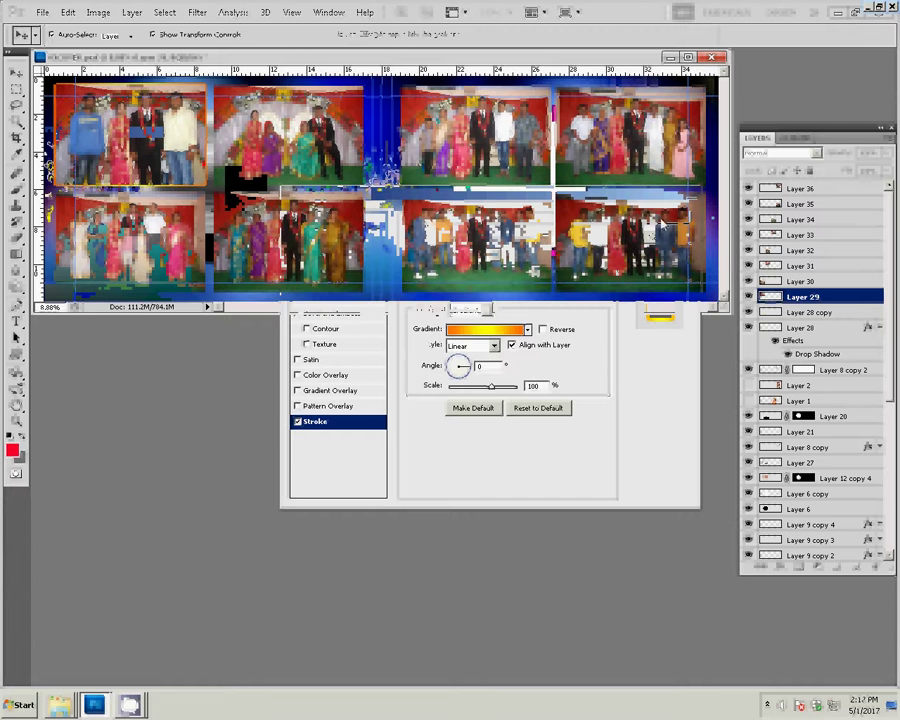
Step: Copy Layer 29's gradient stroke style and paste it onto Layers 30 and 31
right_click(855, 302)
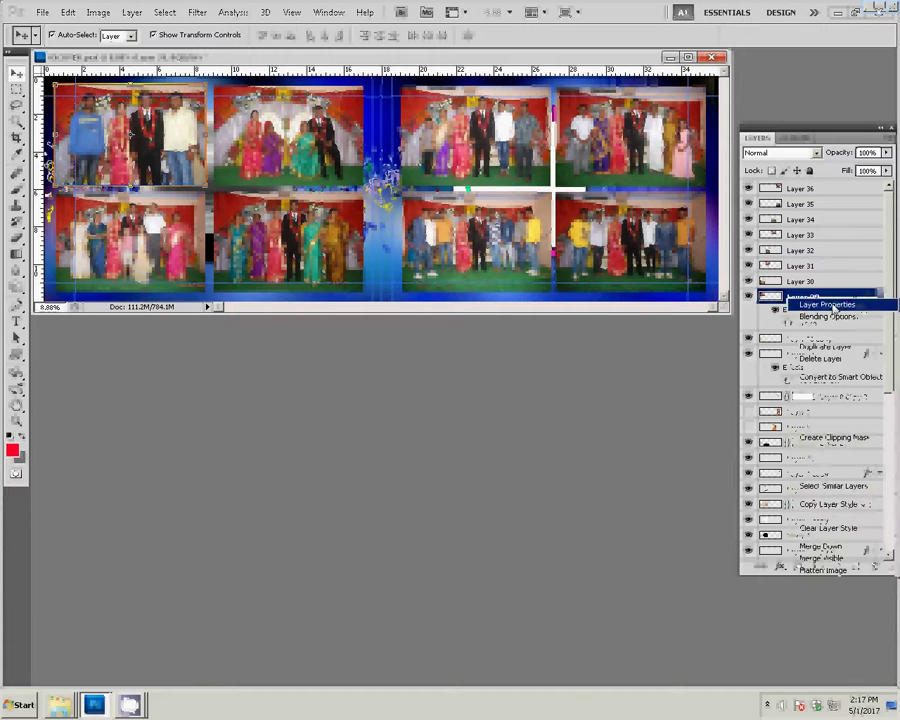
click(830, 507)
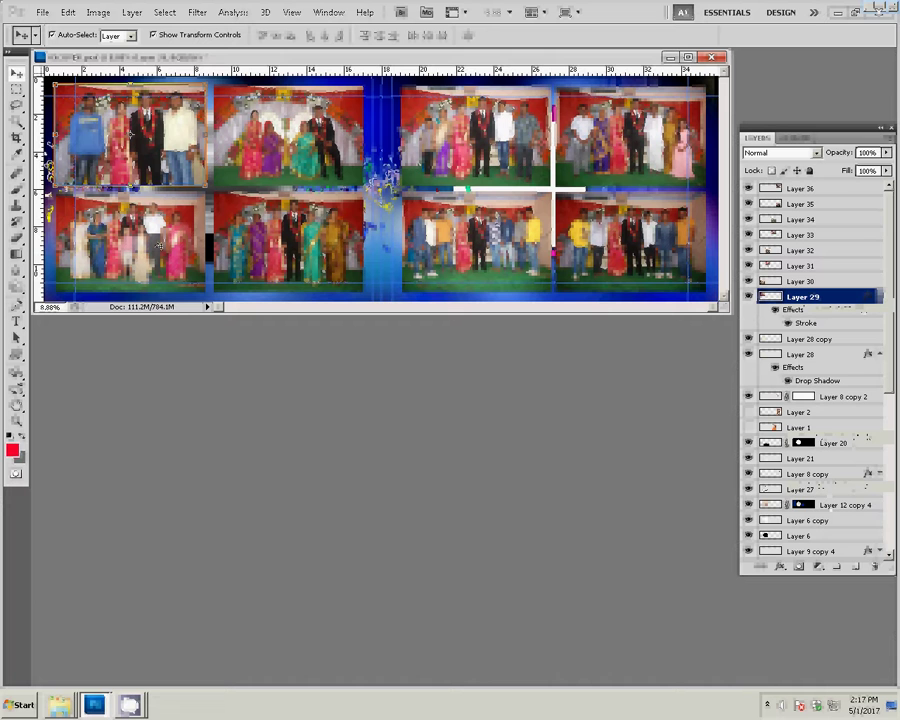
click(805, 282)
right_click(805, 283)
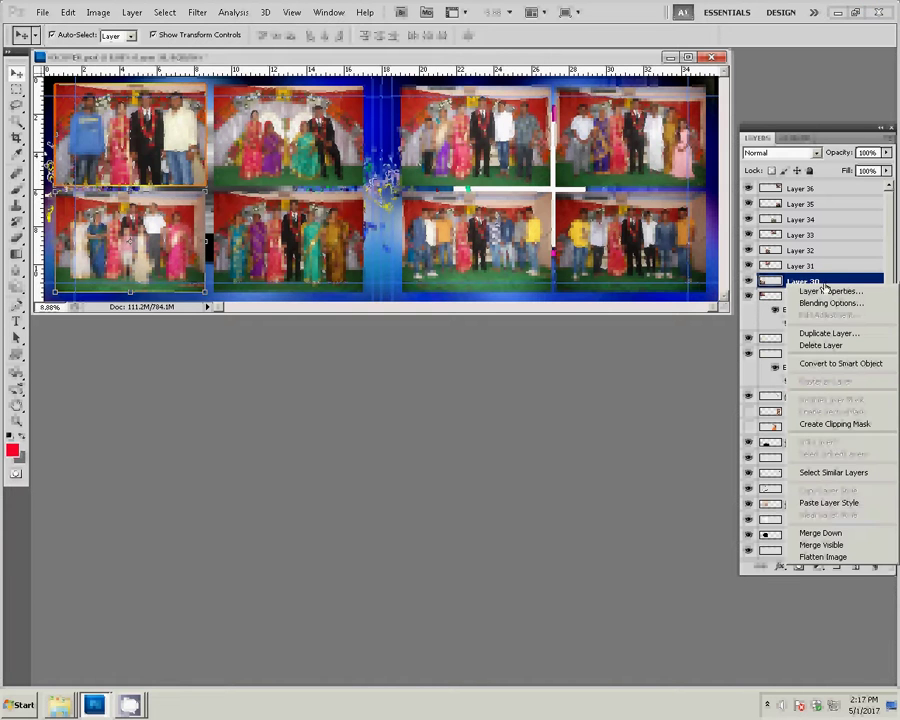
click(825, 504)
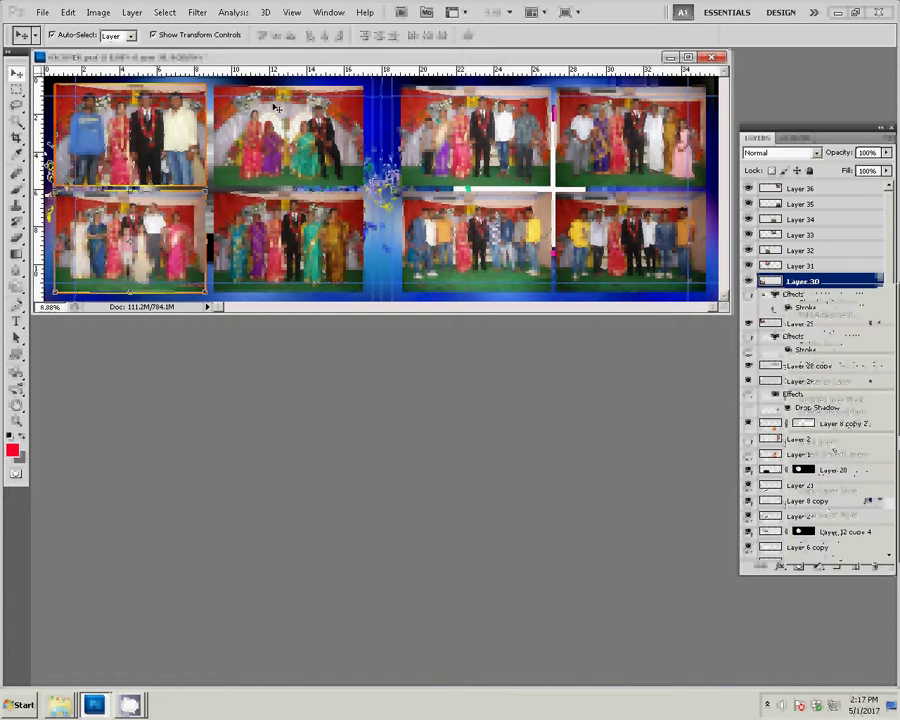
click(840, 265)
right_click(848, 265)
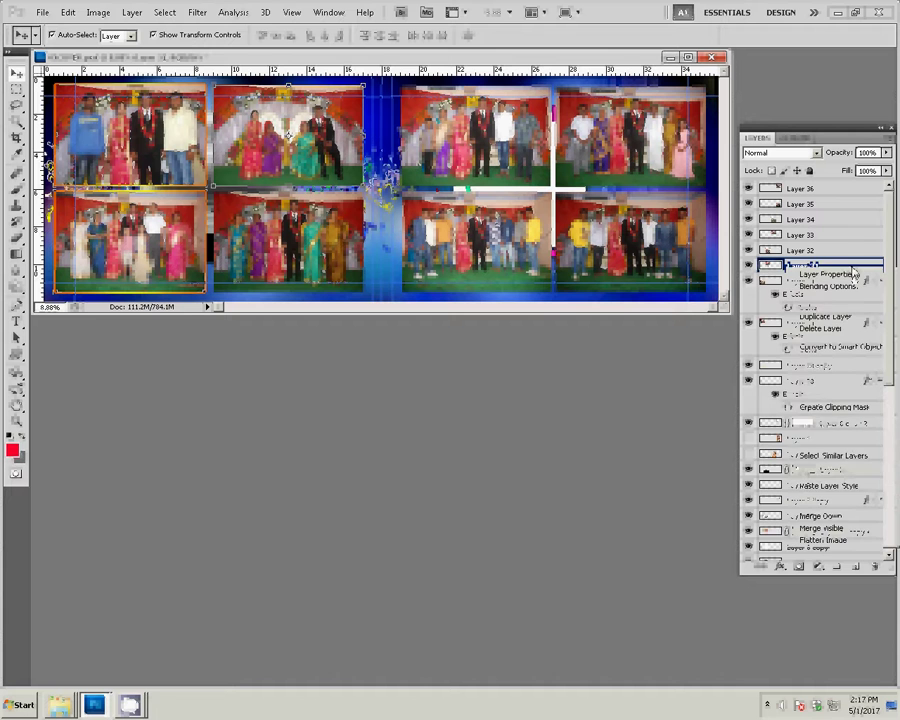
click(828, 485)
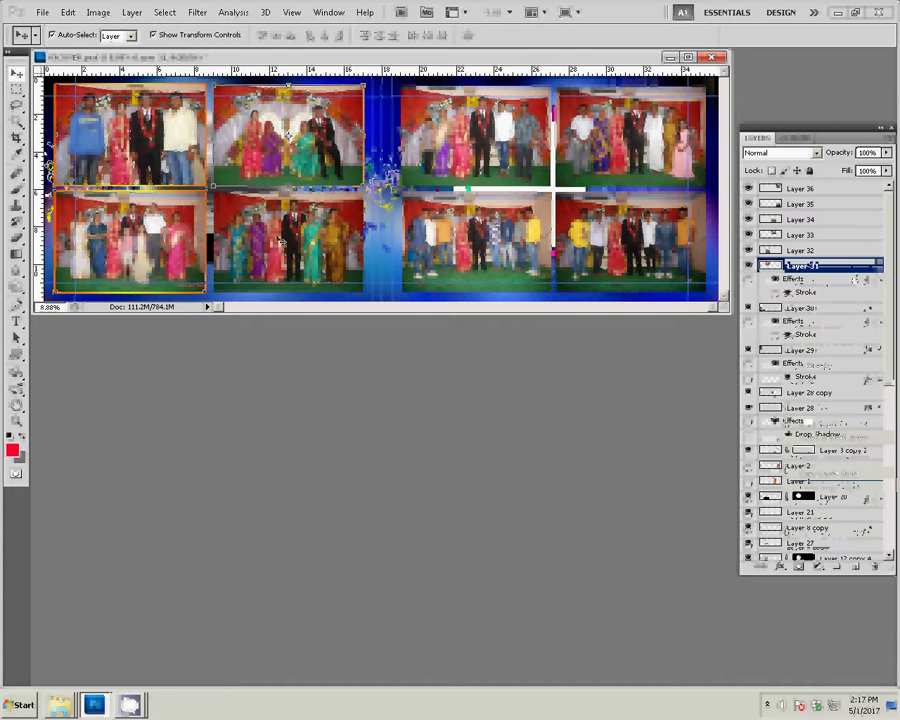
Step: Paste the copied stroke style onto Layers 32, 33 and 34
click(287, 242)
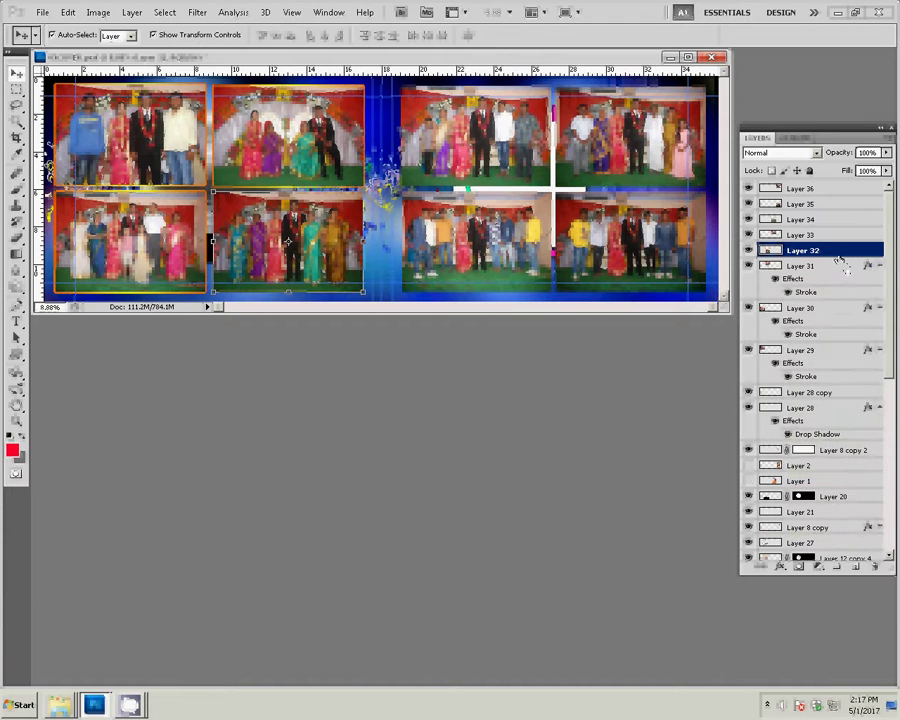
right_click(839, 255)
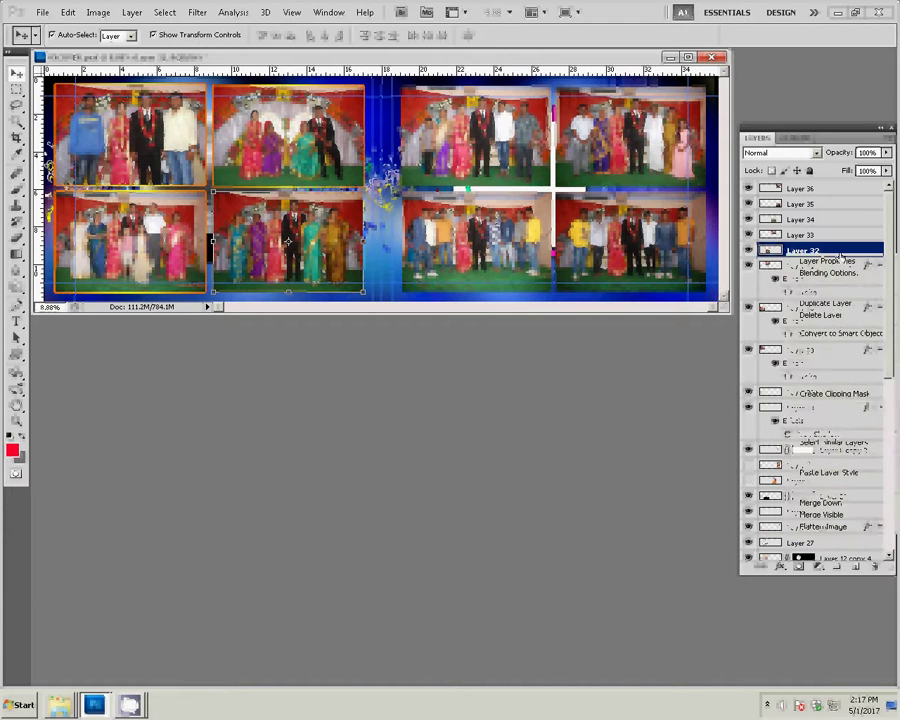
click(832, 474)
click(800, 234)
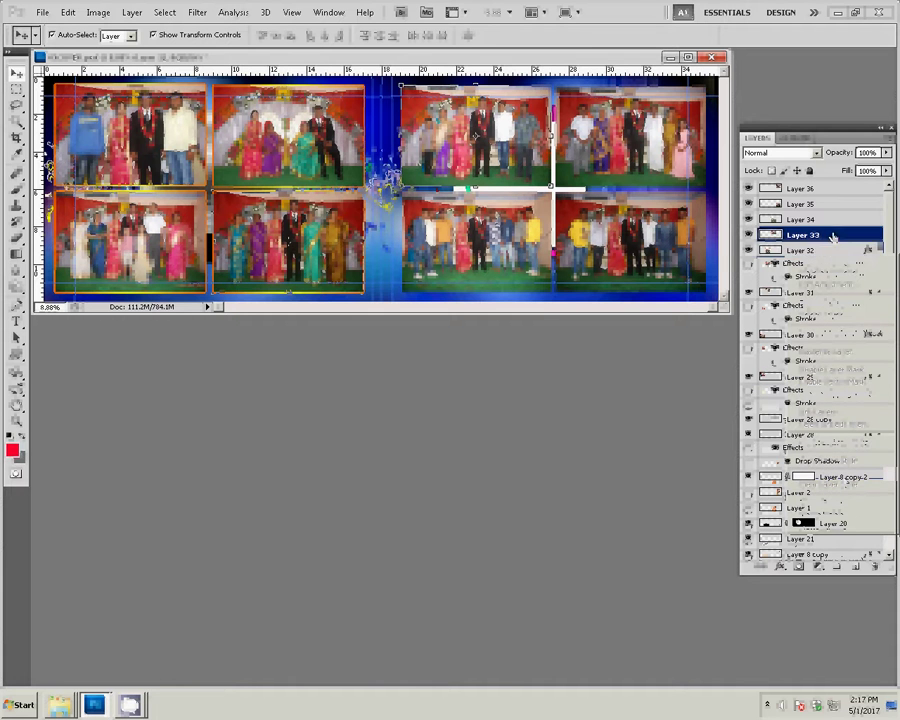
right_click(797, 237)
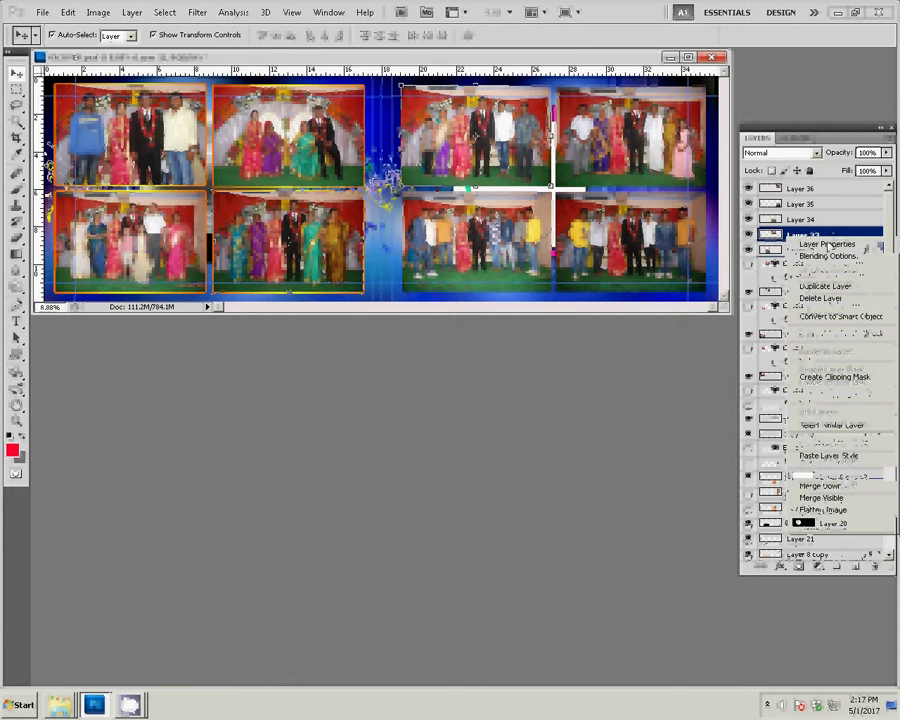
click(866, 453)
click(806, 219)
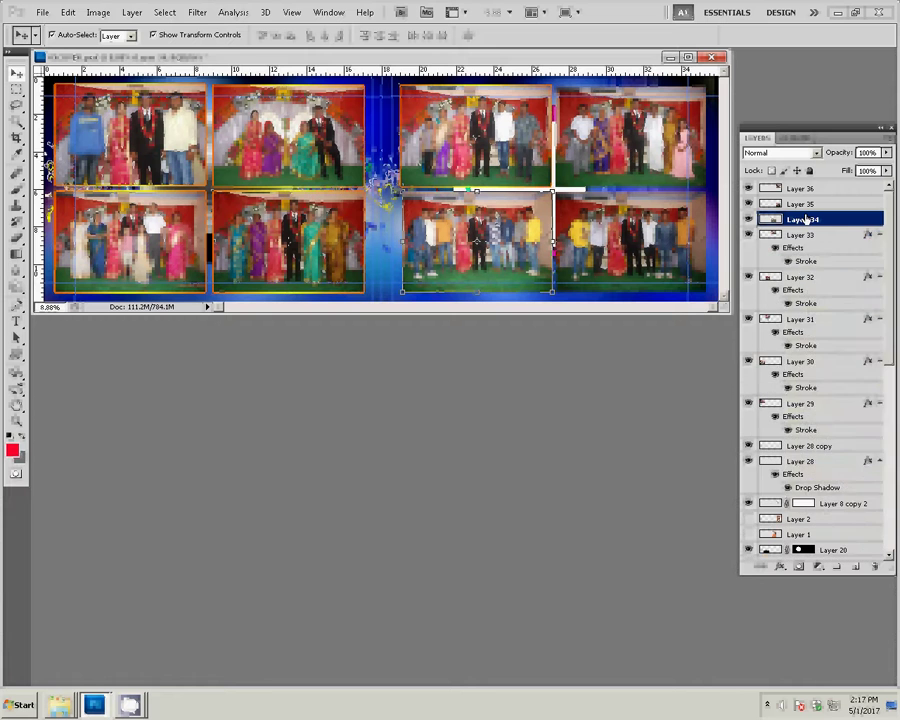
right_click(806, 219)
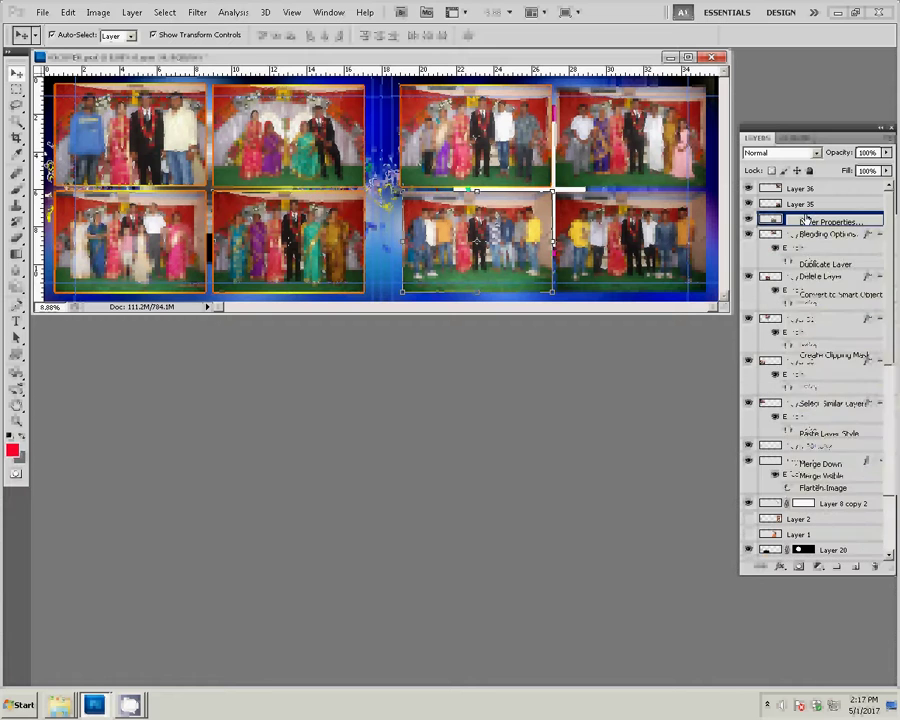
click(830, 434)
Step: Paste the stroke style onto Layer 36 (top-right photo) and Layer 35 (bottom-right photo)
click(628, 146)
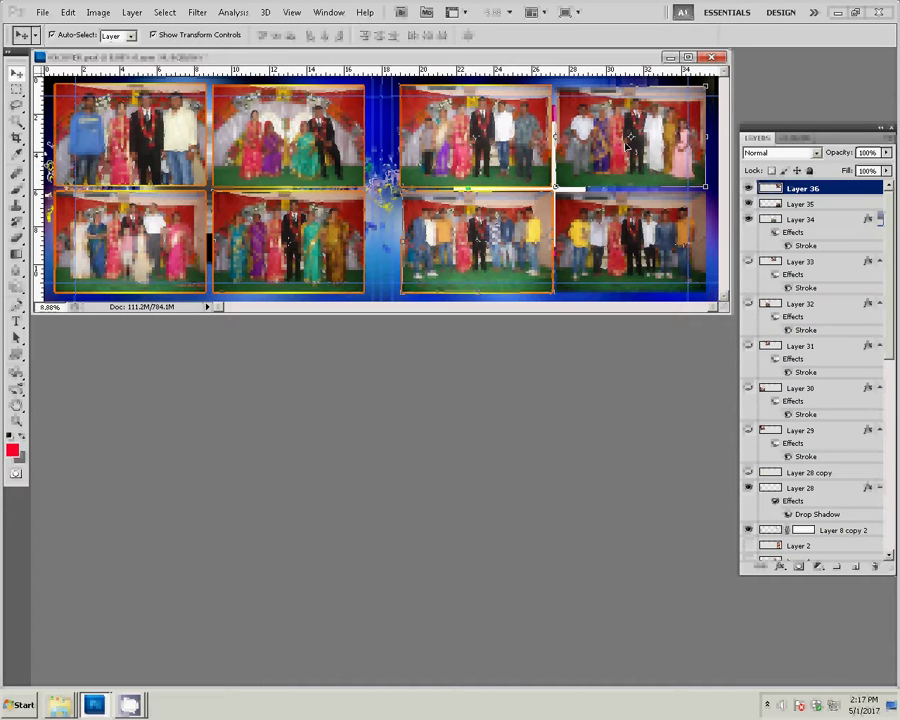
right_click(800, 189)
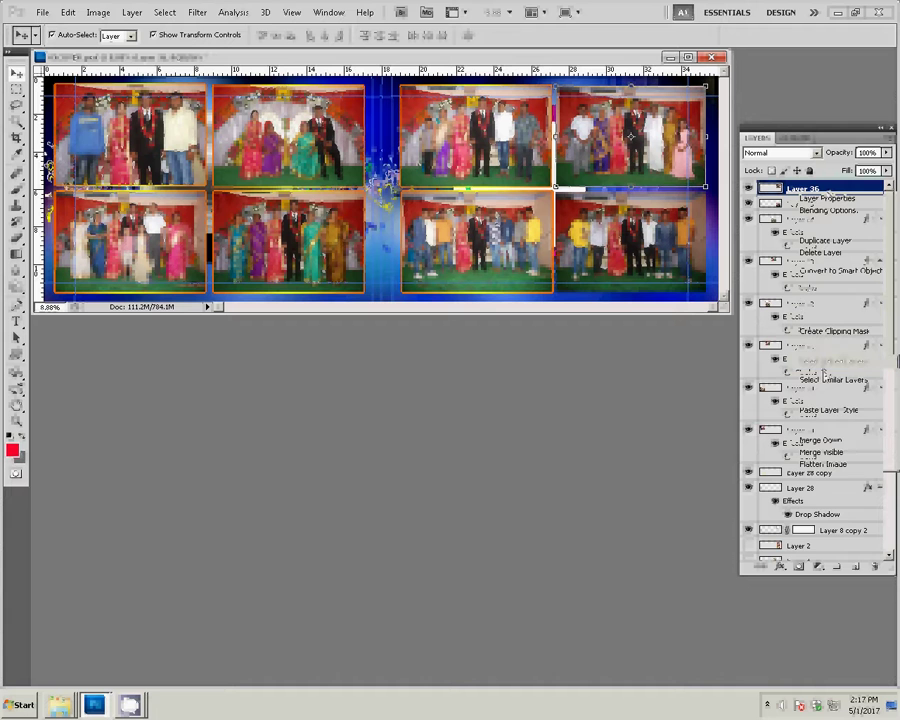
click(828, 410)
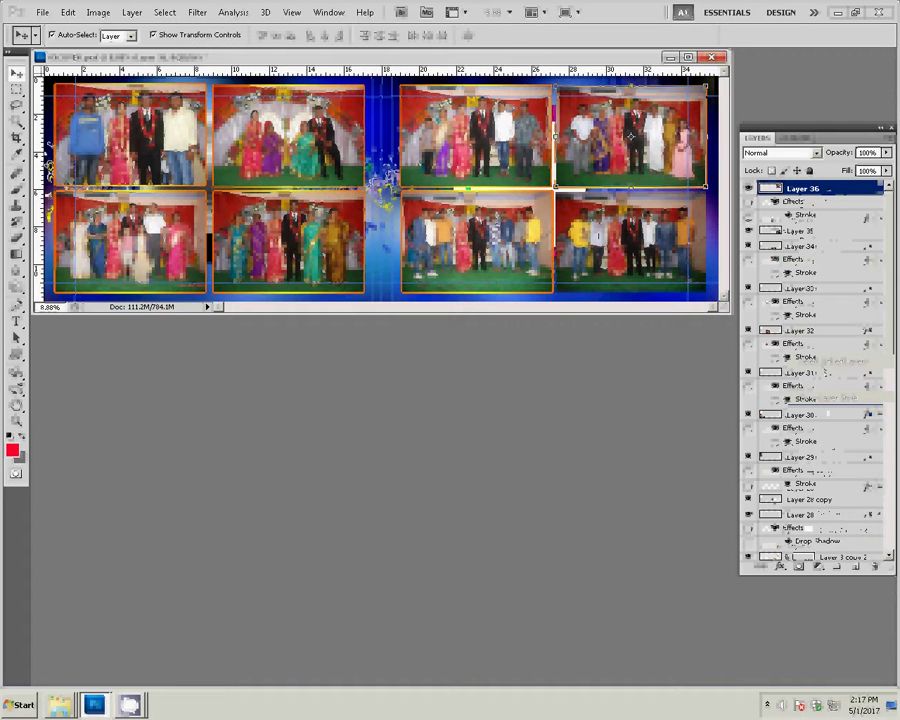
click(624, 240)
right_click(793, 231)
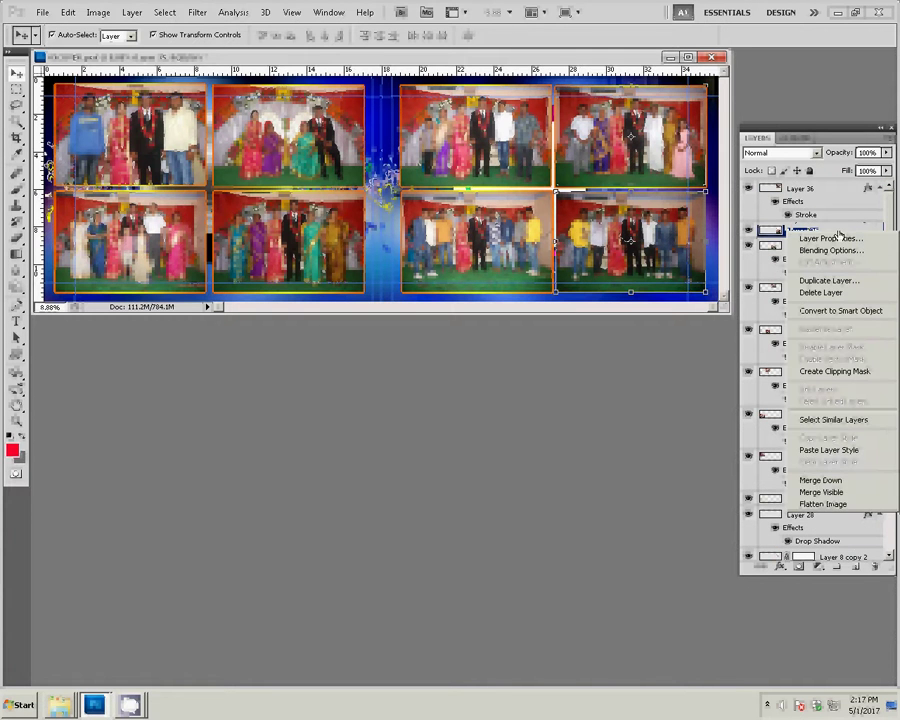
click(788, 452)
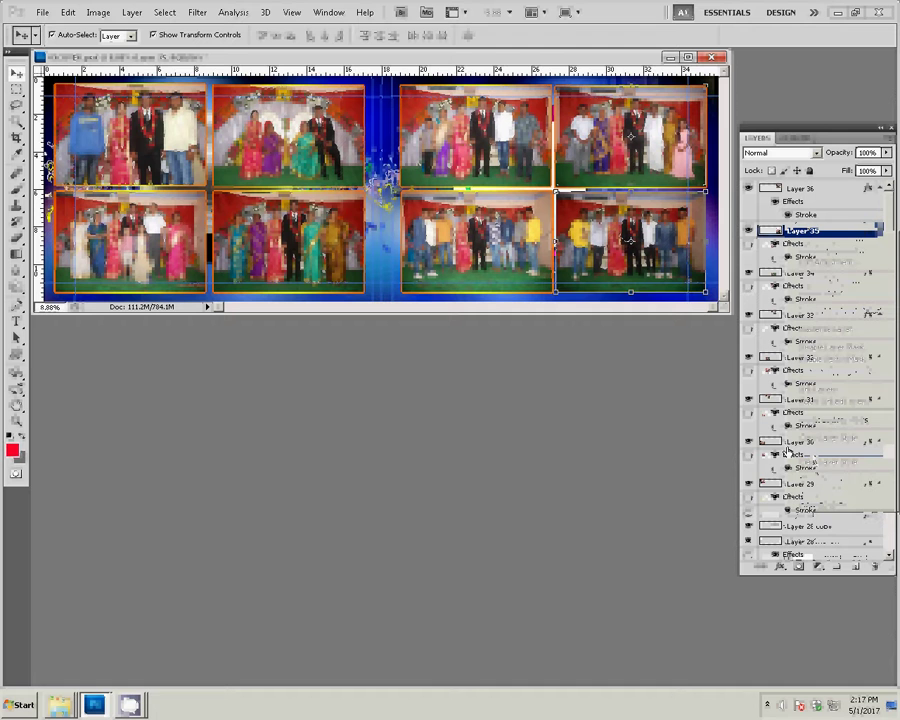